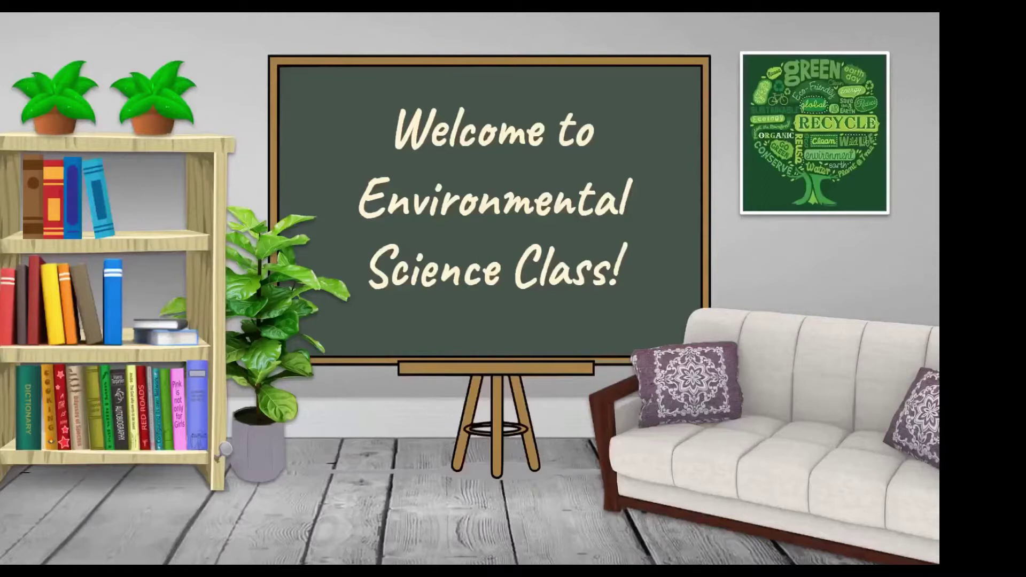
Exit the My Virtual Classroom slideshow and open a new Chrome tab
{"action": "key", "text": "Escape"}
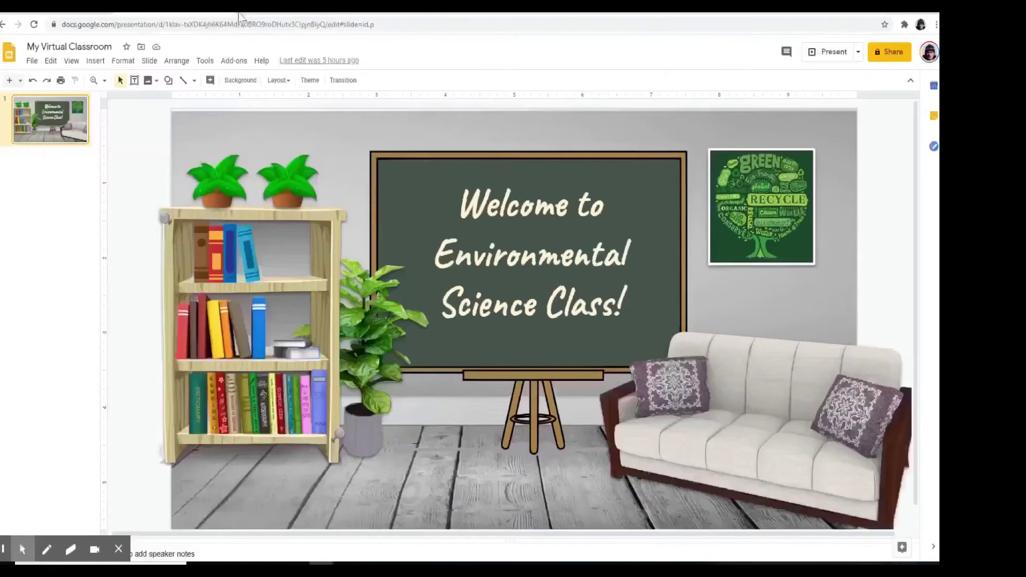
{"action": "left_click", "coordinate": [246, 13]}
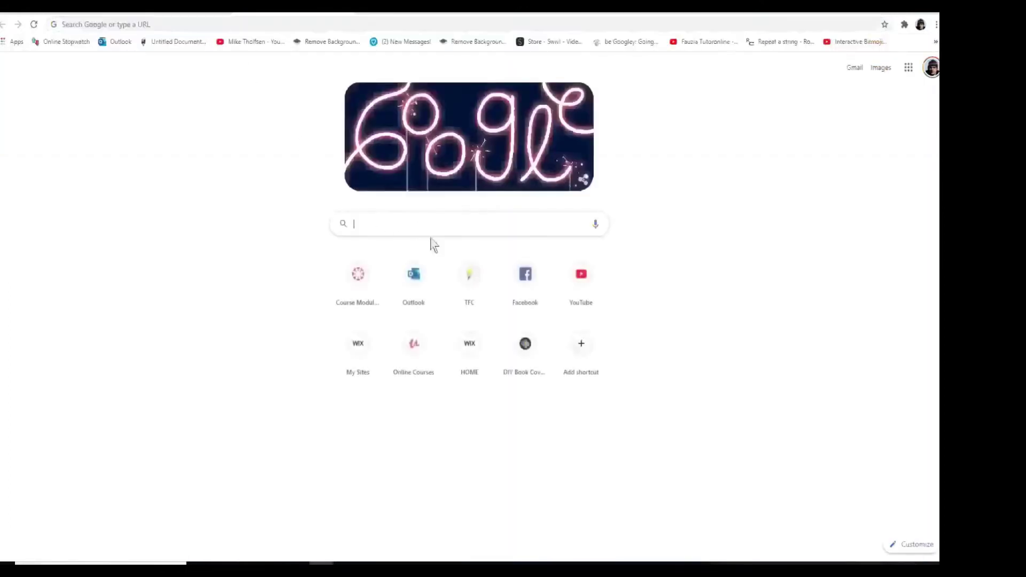
Go to the Chrome Web Store and search it for 'bitmoji'
{"action": "type", "text": "chrome web store"}
{"action": "key", "text": "Return"}
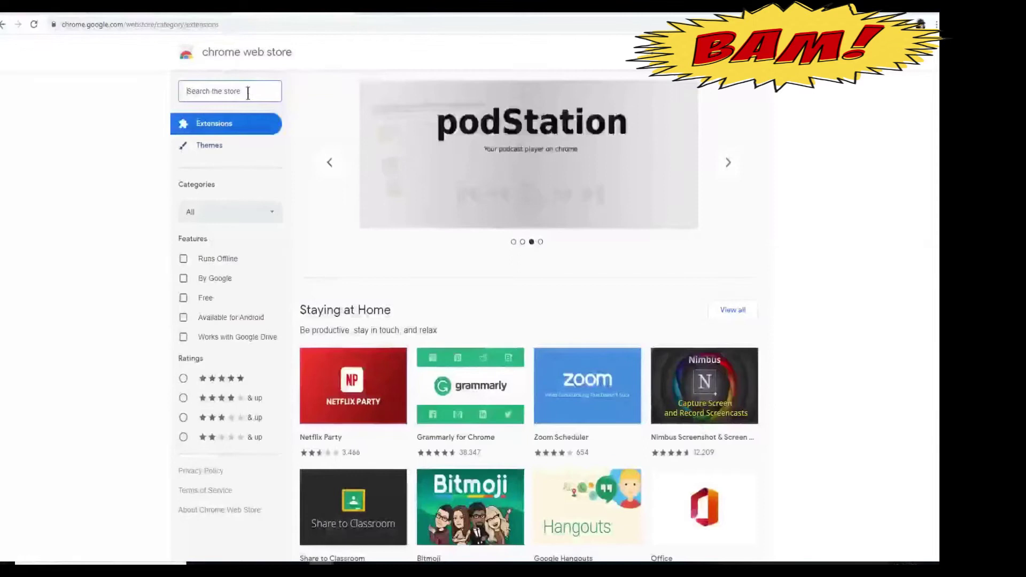
{"action": "type", "text": "bitmoji"}
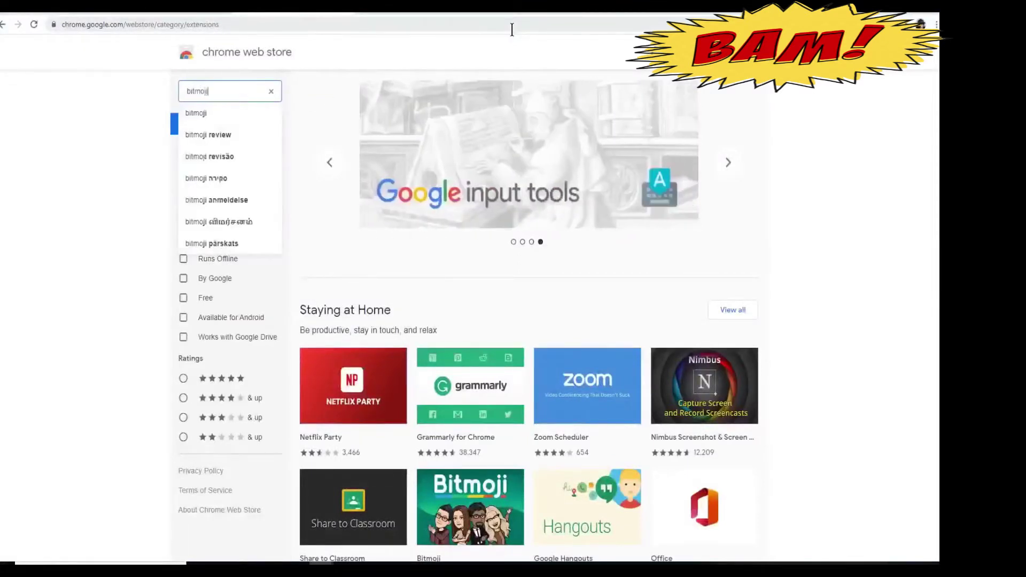
{"action": "key", "text": "Return"}
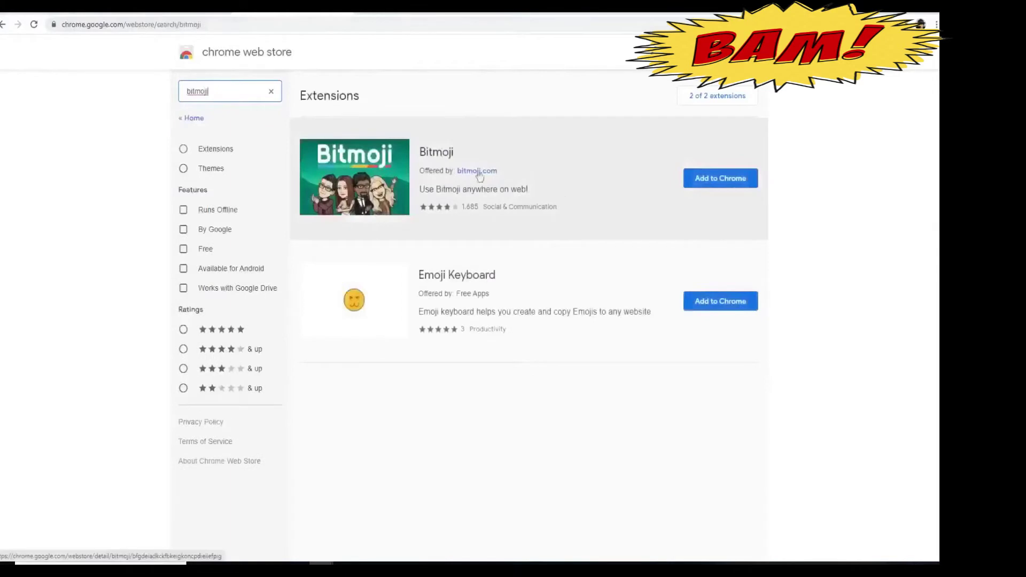
Add the Bitmoji extension to Chrome and confirm the installation
{"action": "left_click", "coordinate": [736, 178]}
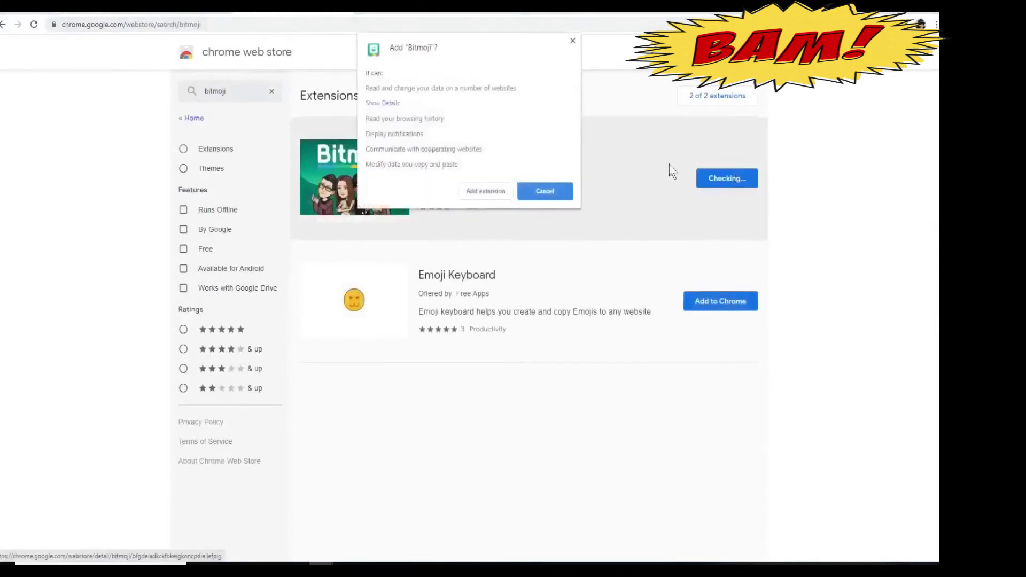
{"action": "left_click", "coordinate": [485, 191]}
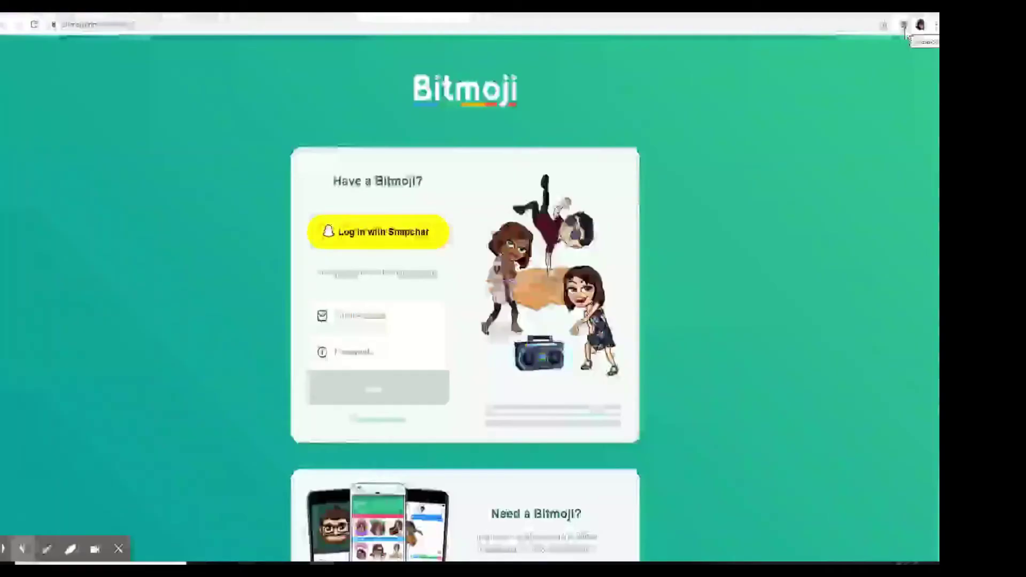
{"action": "left_click", "coordinate": [904, 25]}
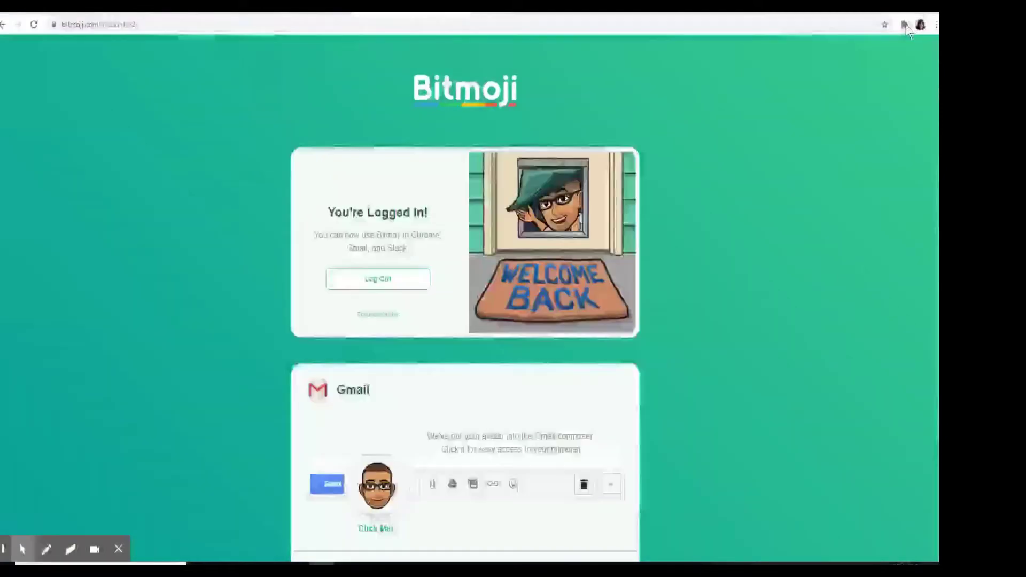
Open the Bitmoji sticker panel from the Extensions menu over the classroom slides
{"action": "left_click", "coordinate": [904, 25]}
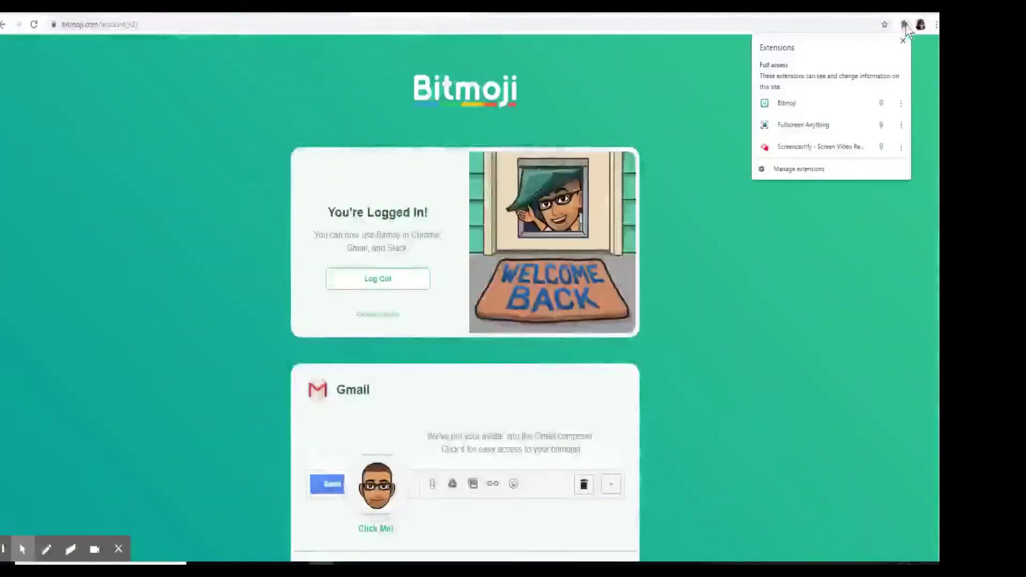
{"action": "left_click", "coordinate": [823, 107]}
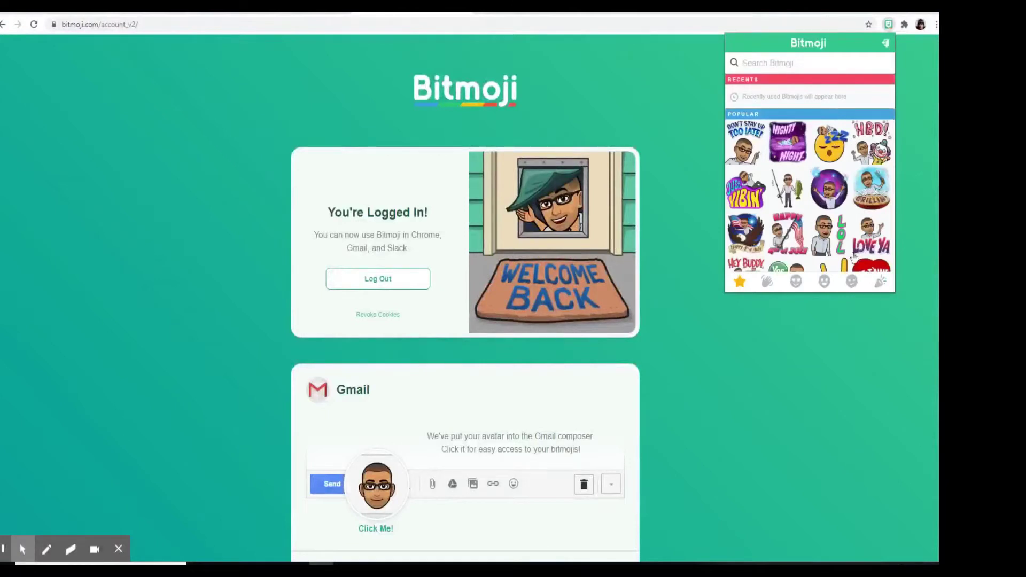
{"action": "left_click", "coordinate": [791, 191]}
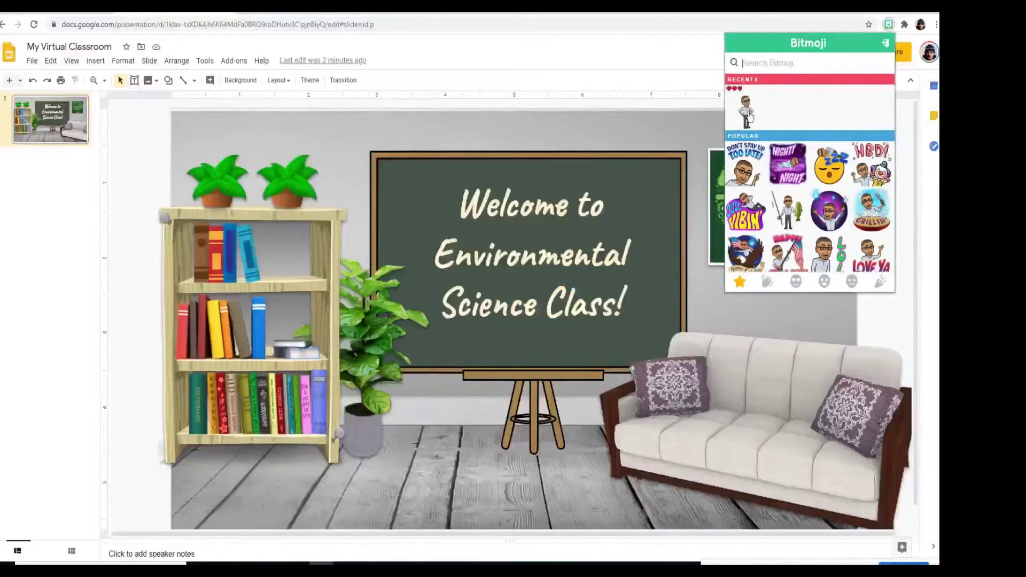
Drag the Bitmoji teacher sticker with three red hearts onto the slide before the chalkboard
{"action": "left_click_drag", "start_coordinate": [747, 111], "coordinate": [395, 392]}
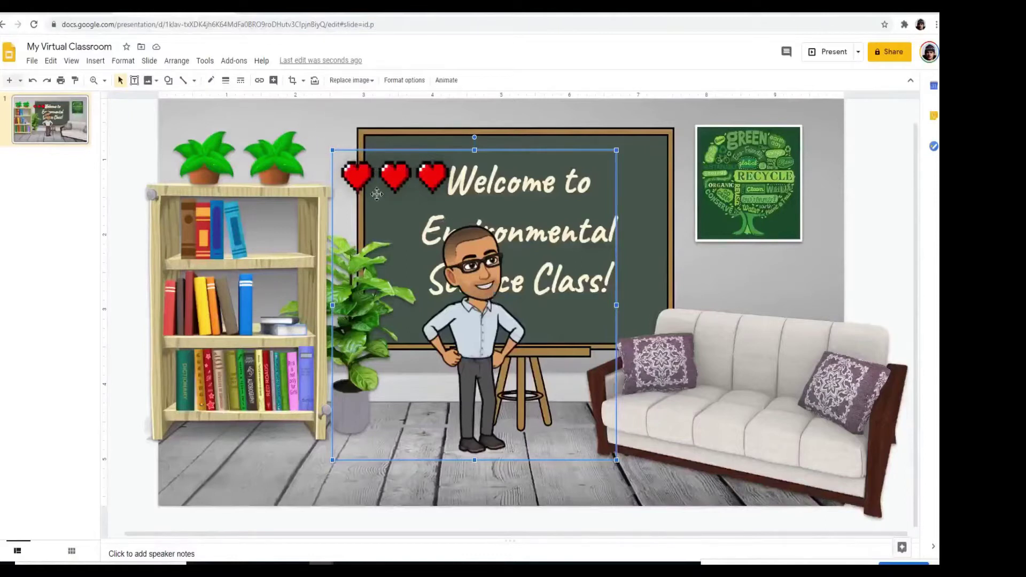
Crop the sticker's top, left and right edges to remove the hearts and empty space
{"action": "left_click", "coordinate": [292, 81]}
{"action": "left_click_drag", "start_coordinate": [474, 151], "coordinate": [466, 222]}
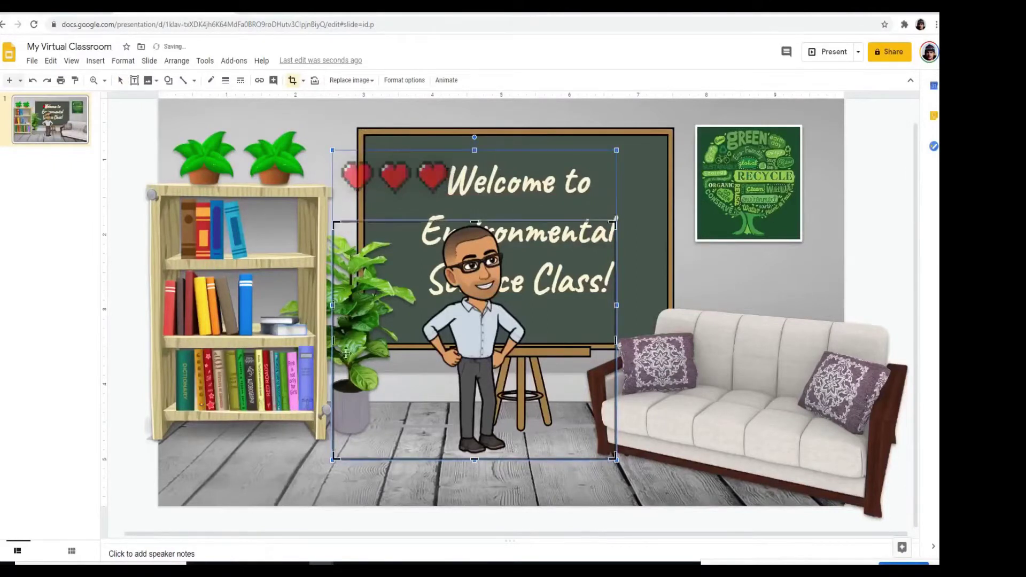
{"action": "left_click_drag", "start_coordinate": [389, 339], "coordinate": [420, 340]}
{"action": "left_click_drag", "start_coordinate": [614, 340], "coordinate": [527, 331]}
{"action": "left_click", "coordinate": [637, 462]}
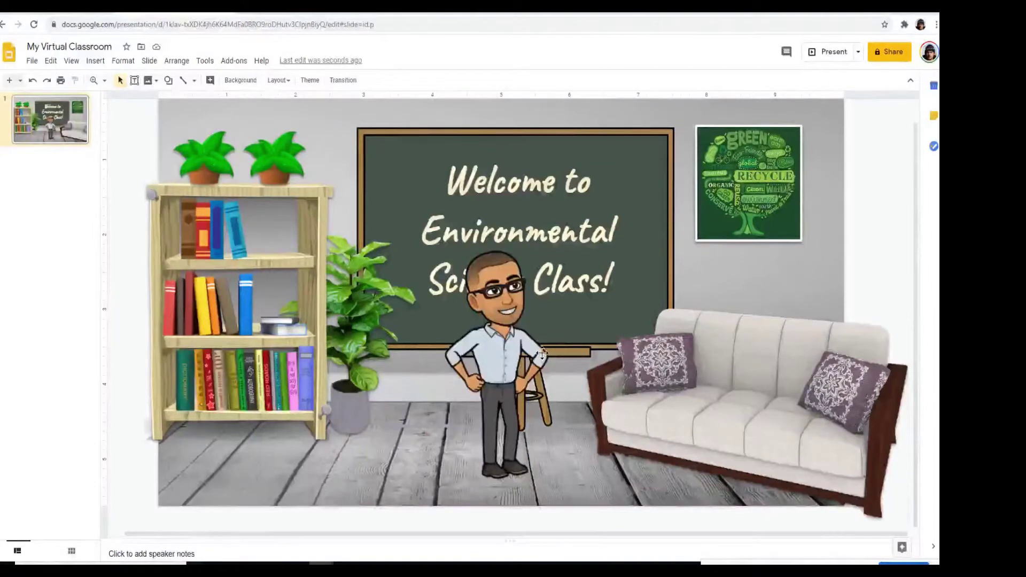
Flip the Bitmoji character horizontally and move it in front of the sofa
{"action": "left_click", "coordinate": [509, 359]}
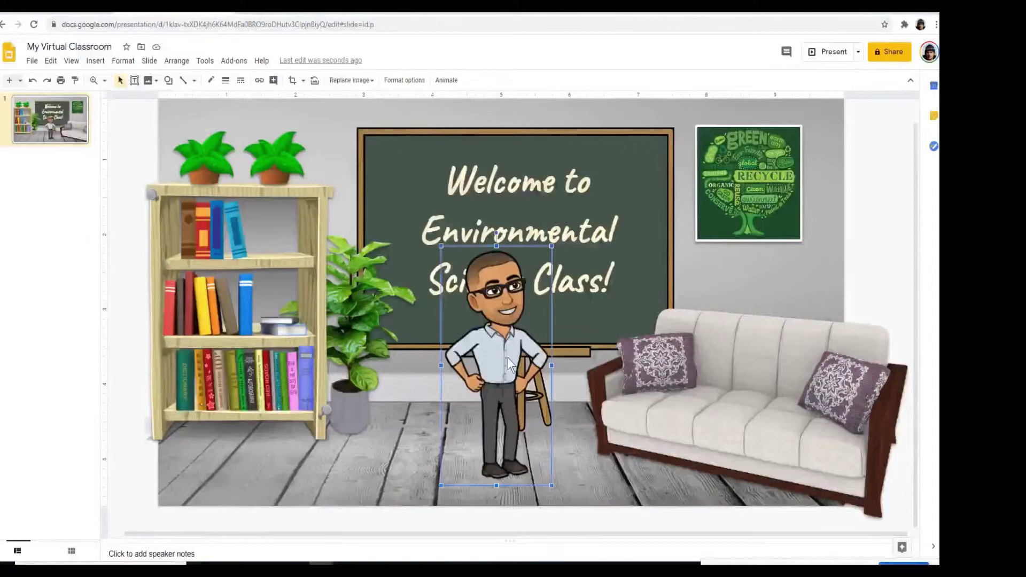
{"action": "right_click", "coordinate": [509, 364]}
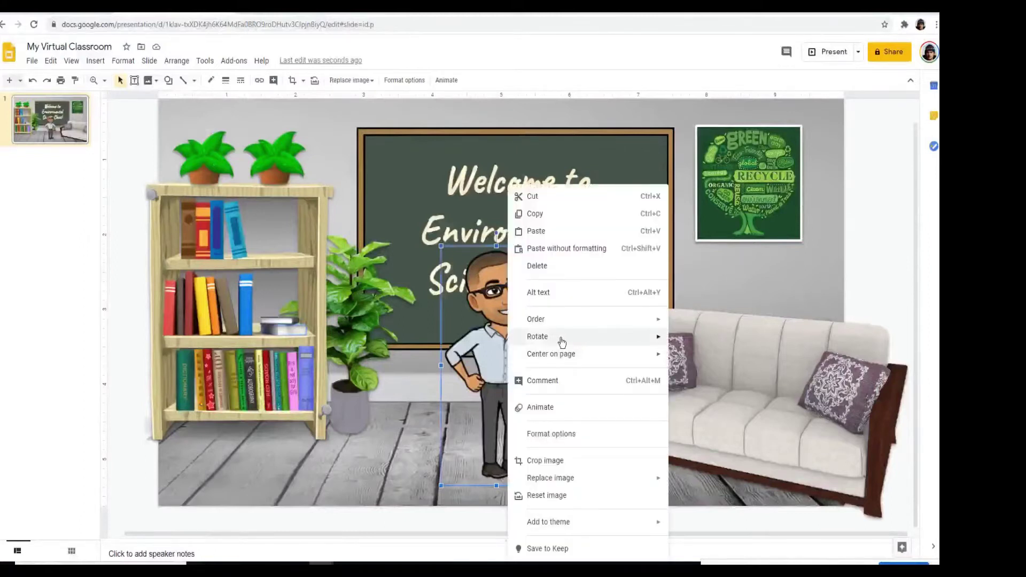
{"action": "mouse_move", "coordinate": [570, 340]}
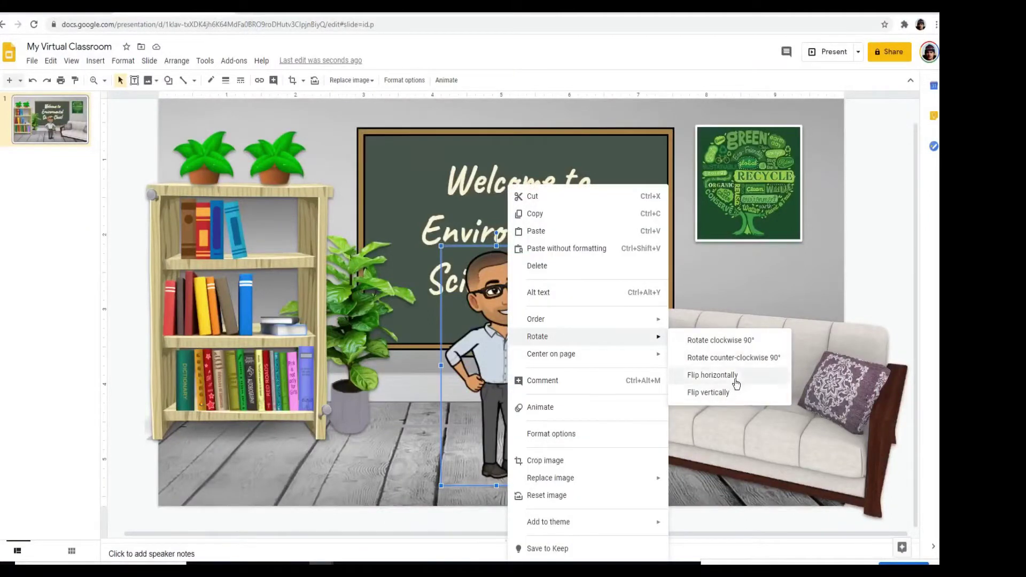
{"action": "left_click", "coordinate": [716, 374]}
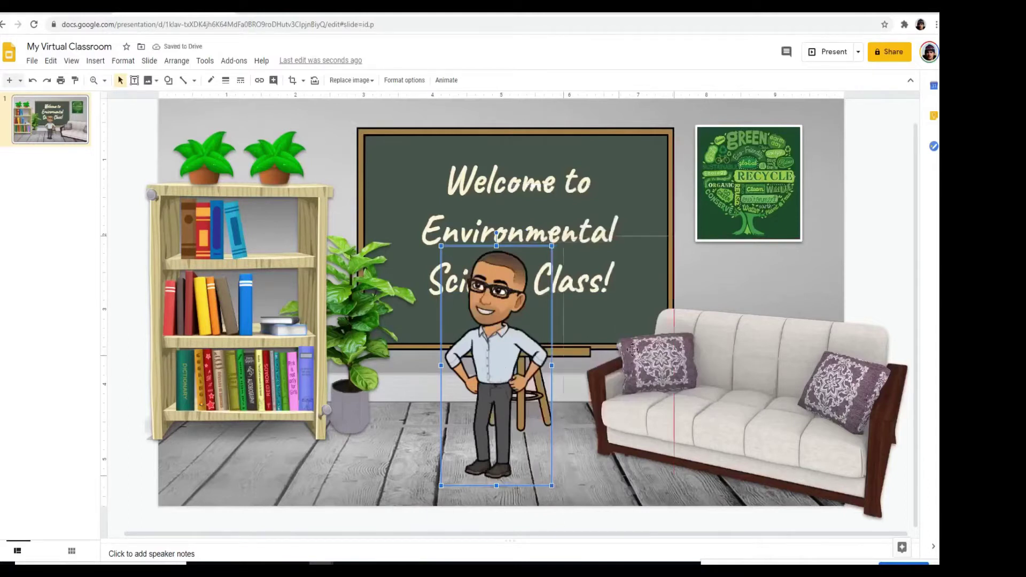
{"action": "left_click_drag", "start_coordinate": [668, 349], "coordinate": [676, 357]}
{"action": "left_click", "coordinate": [517, 422]}
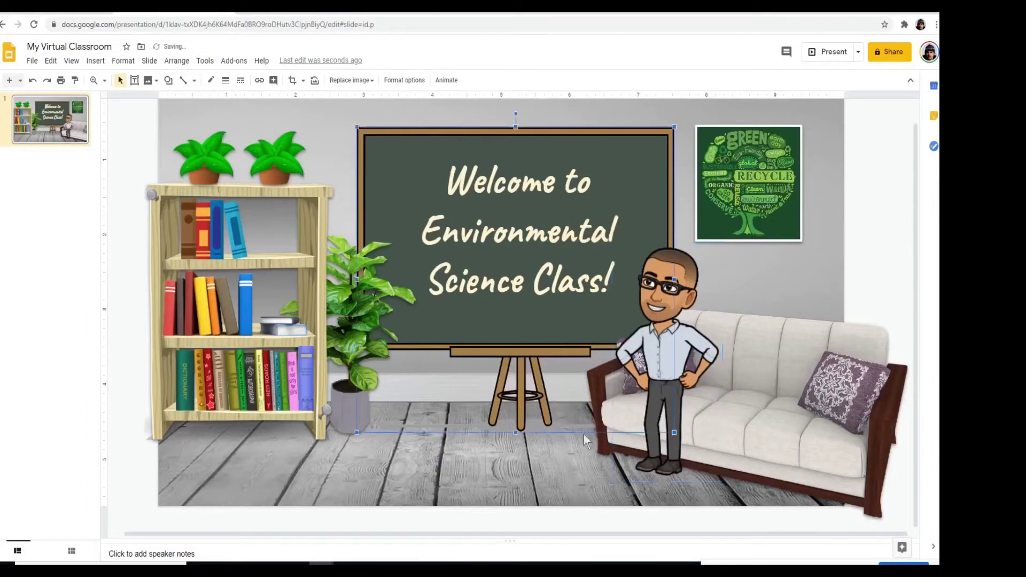
{"action": "left_click", "coordinate": [747, 456]}
Add the five topics, Ecosystems through Land & Water Use, under the two-line welcome title
{"action": "left_click", "coordinate": [851, 264]}
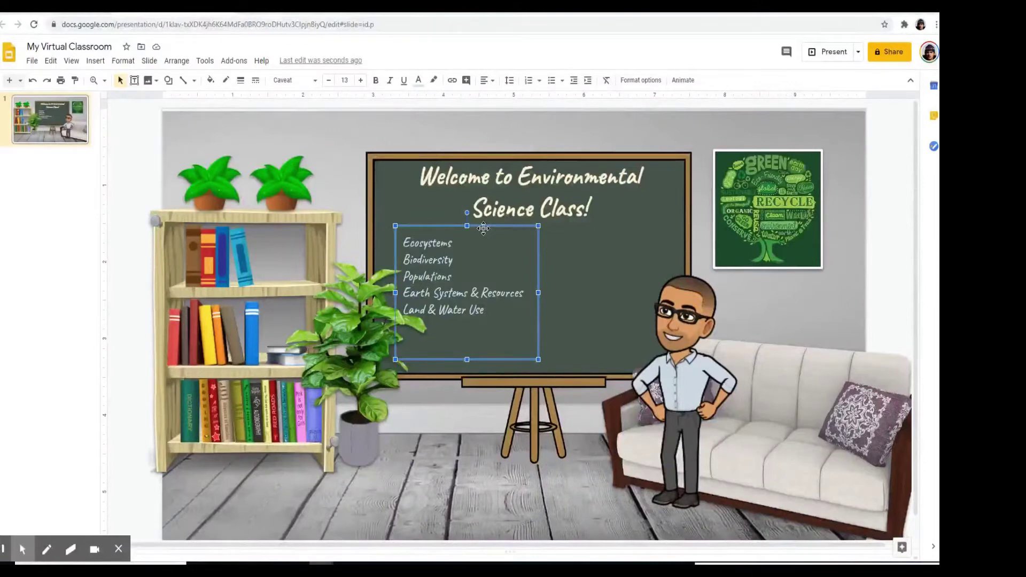
{"action": "left_click", "coordinate": [495, 226]}
{"action": "left_click", "coordinate": [763, 304]}
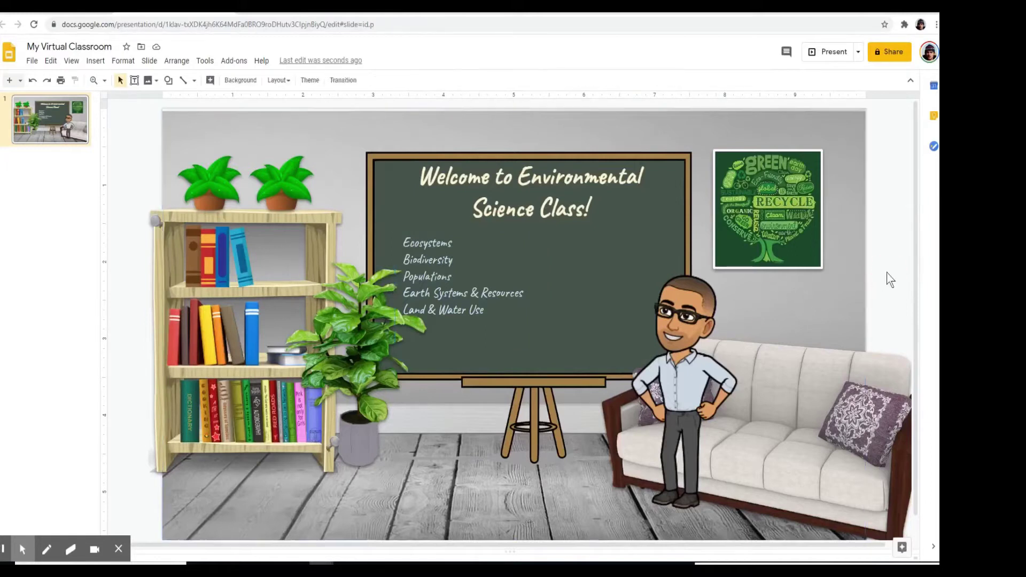
Paste a copy of the topics box beside the original and start retyping it with Energy Resources
{"action": "key", "text": "ctrl+v"}
{"action": "left_click", "coordinate": [525, 241]}
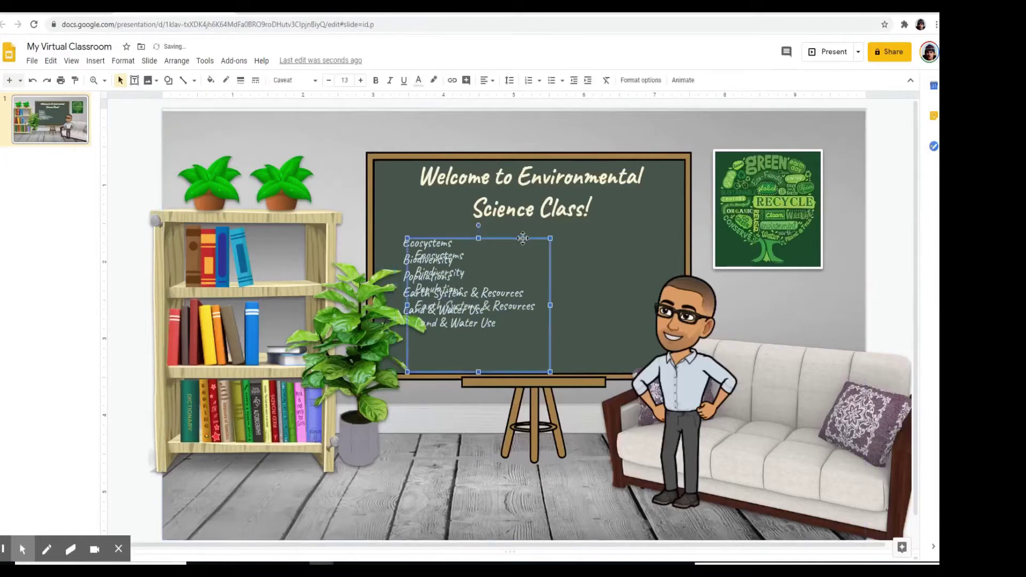
{"action": "left_click_drag", "start_coordinate": [552, 239], "coordinate": [644, 238]}
{"action": "left_click_drag", "start_coordinate": [565, 233], "coordinate": [637, 324]}
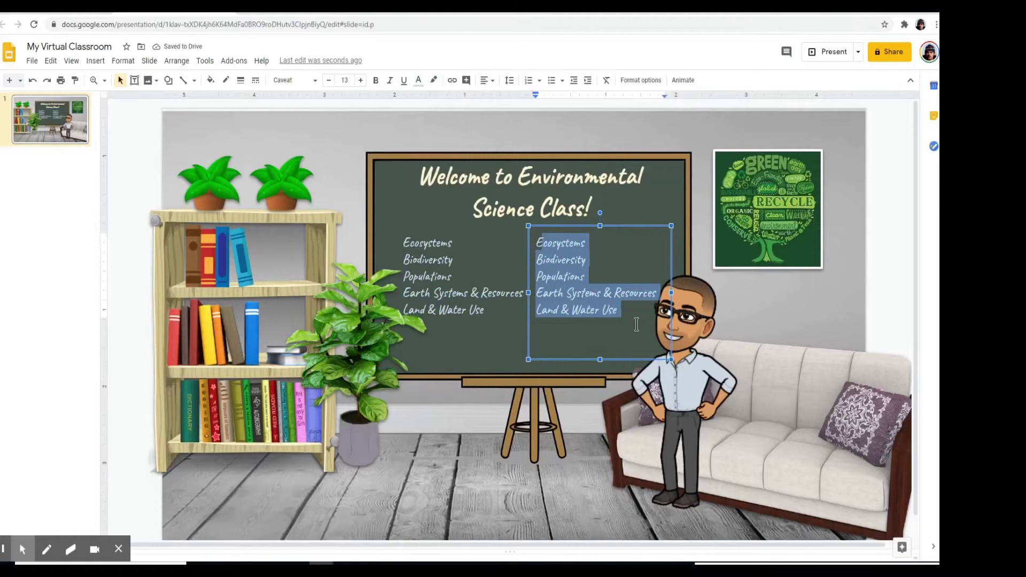
{"action": "type", "text": "E"}
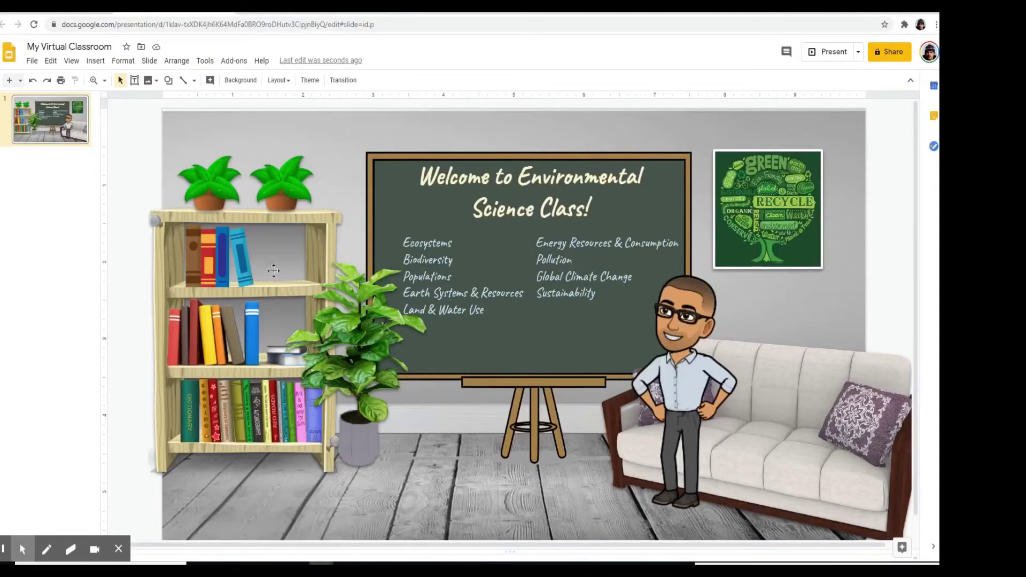
Crop the top-shelf books image down to three books and nudge it left along the shelf
{"action": "left_click", "coordinate": [211, 272]}
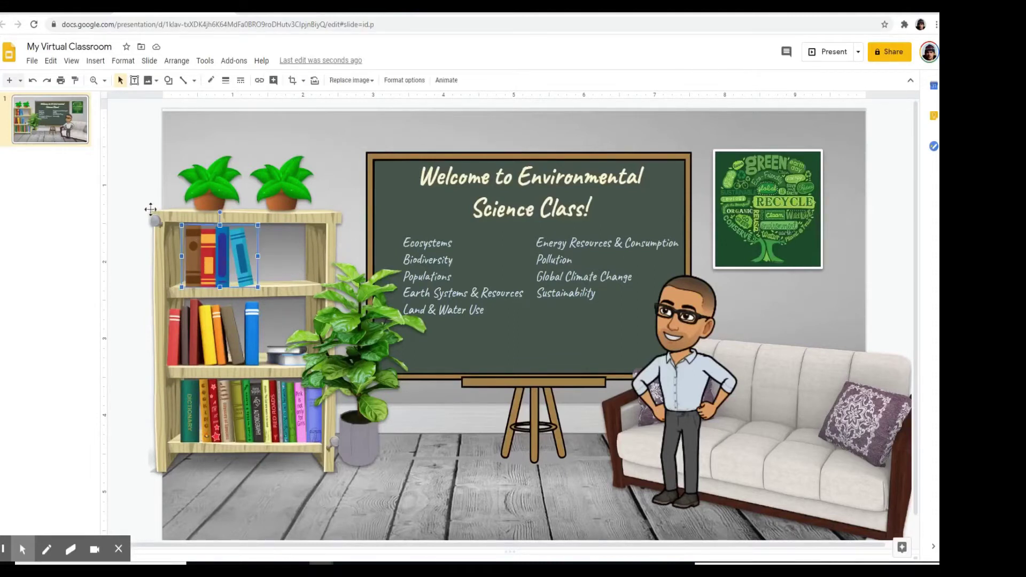
{"action": "left_click", "coordinate": [292, 80]}
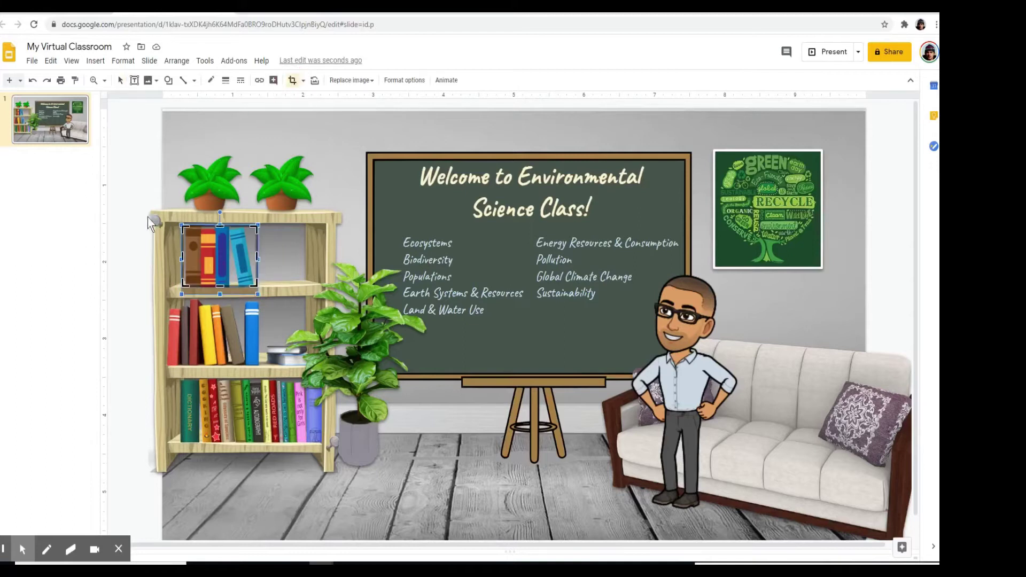
{"action": "left_click", "coordinate": [185, 259]}
{"action": "left_click_drag", "start_coordinate": [187, 259], "coordinate": [200, 258]}
{"action": "left_click", "coordinate": [275, 252]}
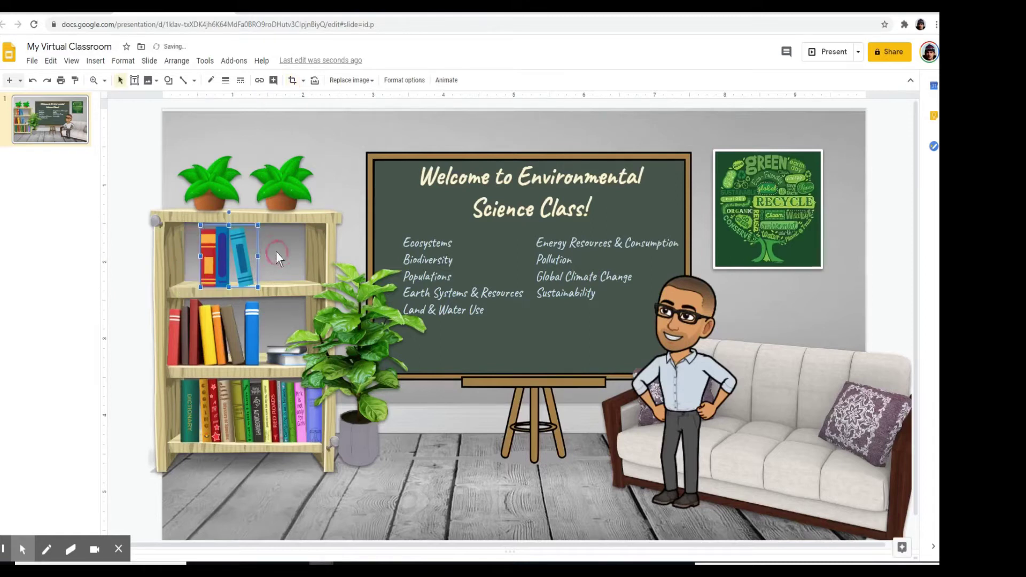
{"action": "key", "text": "Left"}
{"action": "key", "text": "Left"}
{"action": "key", "text": "Left"}
{"action": "key", "text": "Left"}
{"action": "key", "text": "Left"}
{"action": "key", "text": "Left"}
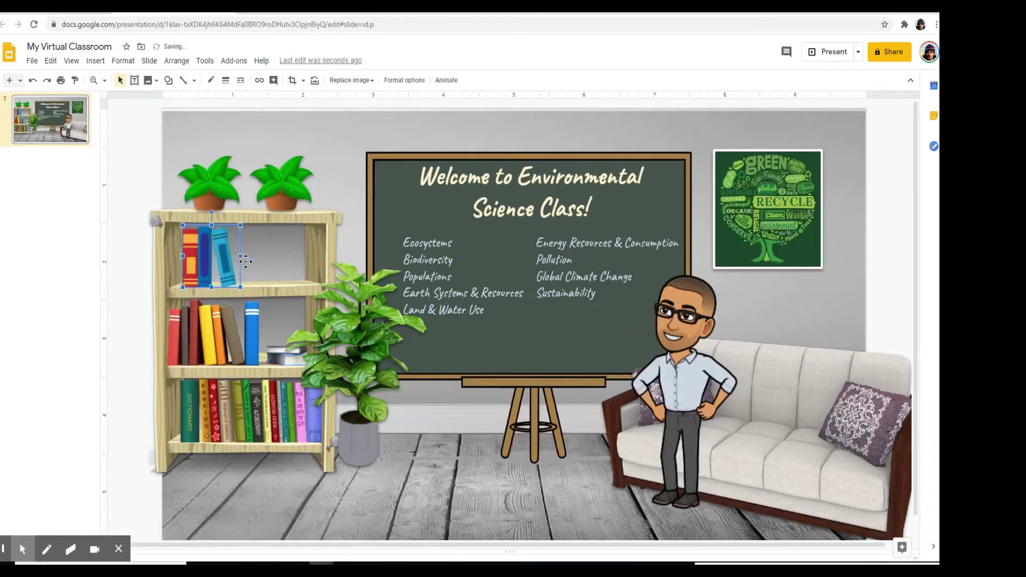
{"action": "key", "text": "Left"}
{"action": "key", "text": "Left"}
{"action": "key", "text": "Left"}
{"action": "key", "text": "Left"}
{"action": "left_click", "coordinate": [254, 259]}
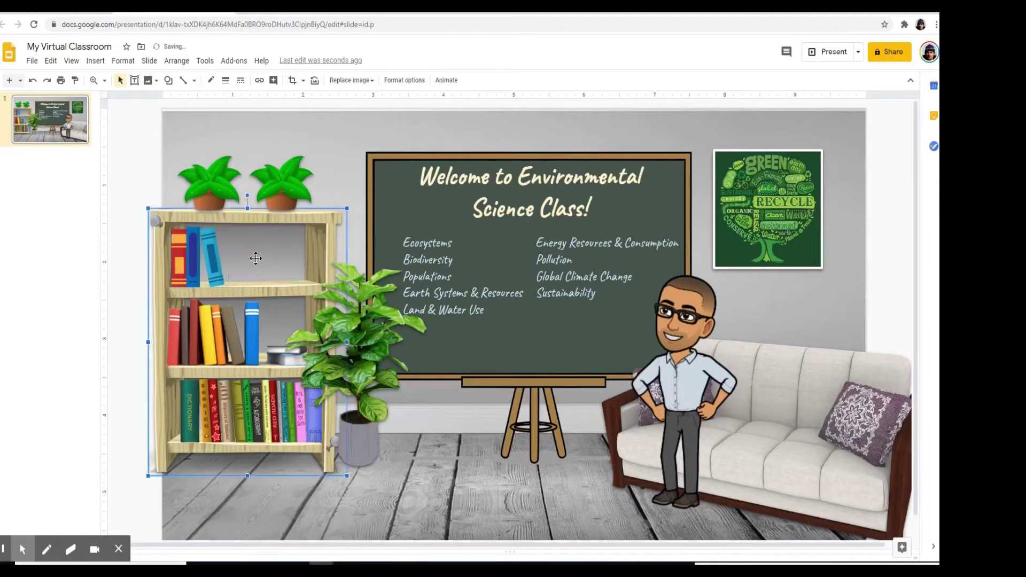
{"action": "left_click", "coordinate": [142, 331]}
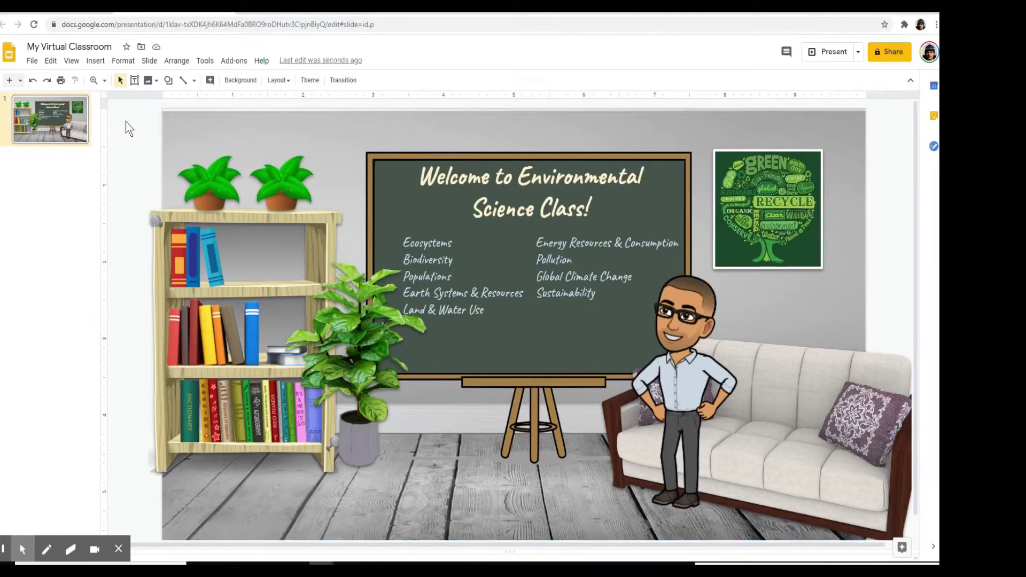
Upload the Silent Spring cover image from the computer onto the classroom slide
{"action": "left_click", "coordinate": [96, 60]}
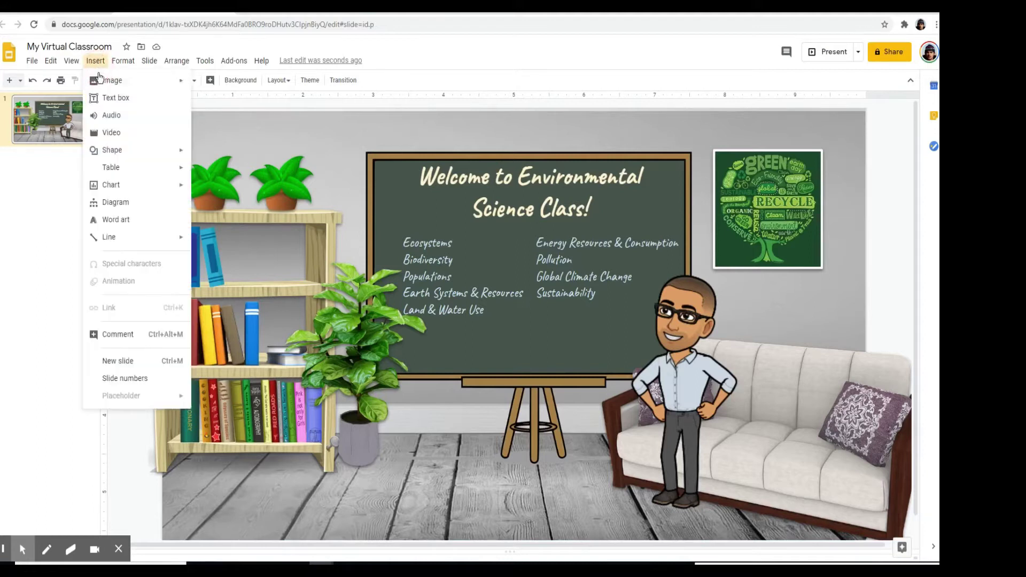
{"action": "mouse_move", "coordinate": [123, 87]}
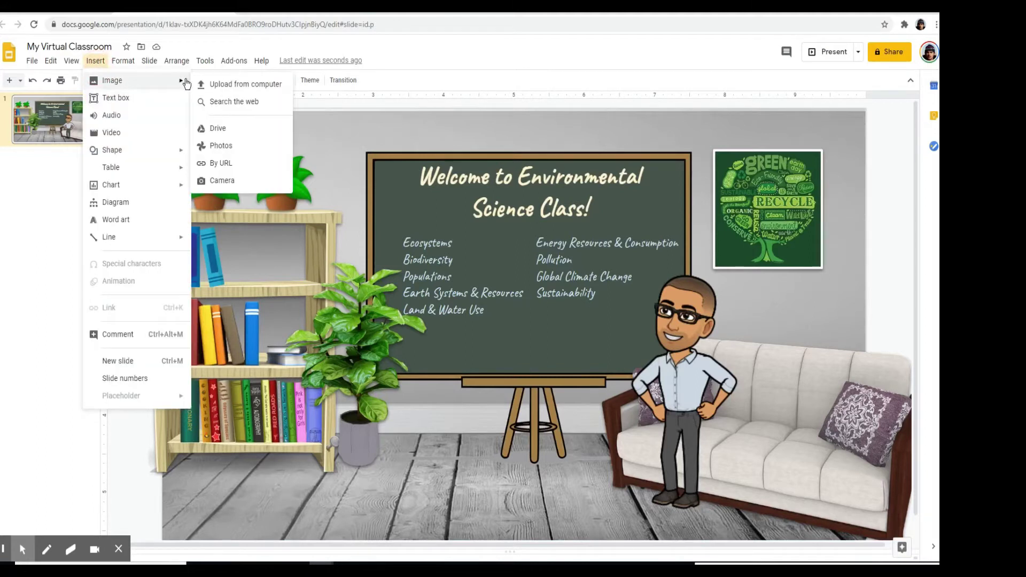
{"action": "left_click", "coordinate": [221, 88]}
{"action": "left_click_drag", "start_coordinate": [465, 129], "coordinate": [456, 215]}
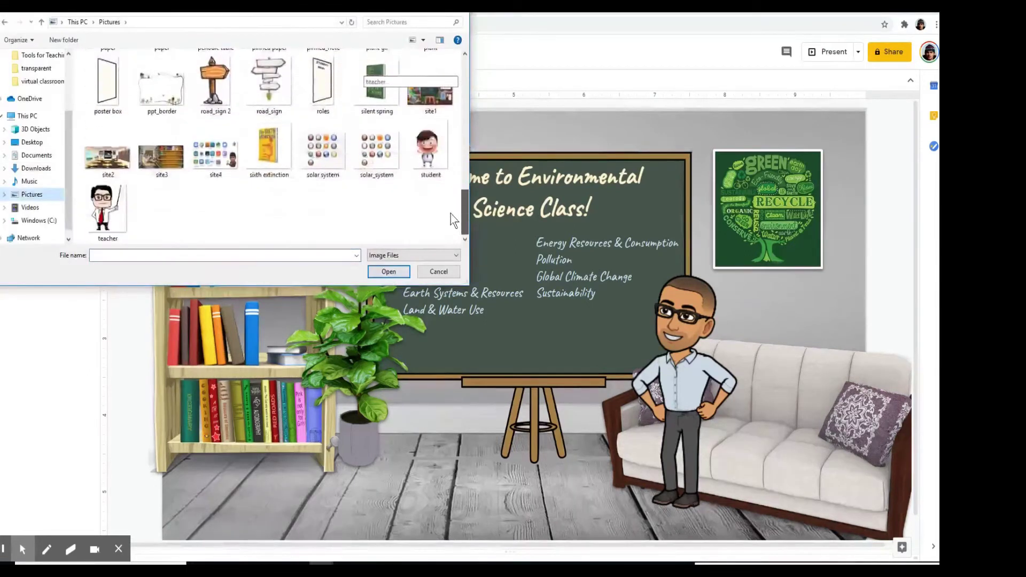
{"action": "double_click", "coordinate": [377, 91]}
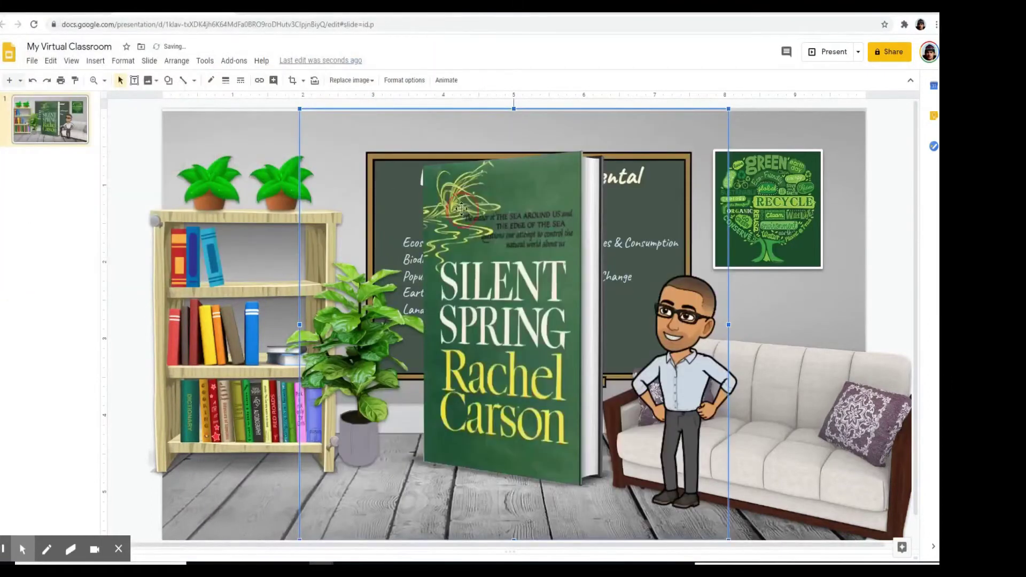
Shrink the Silent Spring cover and crop away its empty top, right, left and bottom edges
{"action": "left_click_drag", "start_coordinate": [326, 131], "coordinate": [446, 192]}
{"action": "left_click", "coordinate": [292, 81]}
{"action": "left_click_drag", "start_coordinate": [556, 171], "coordinate": [556, 194]}
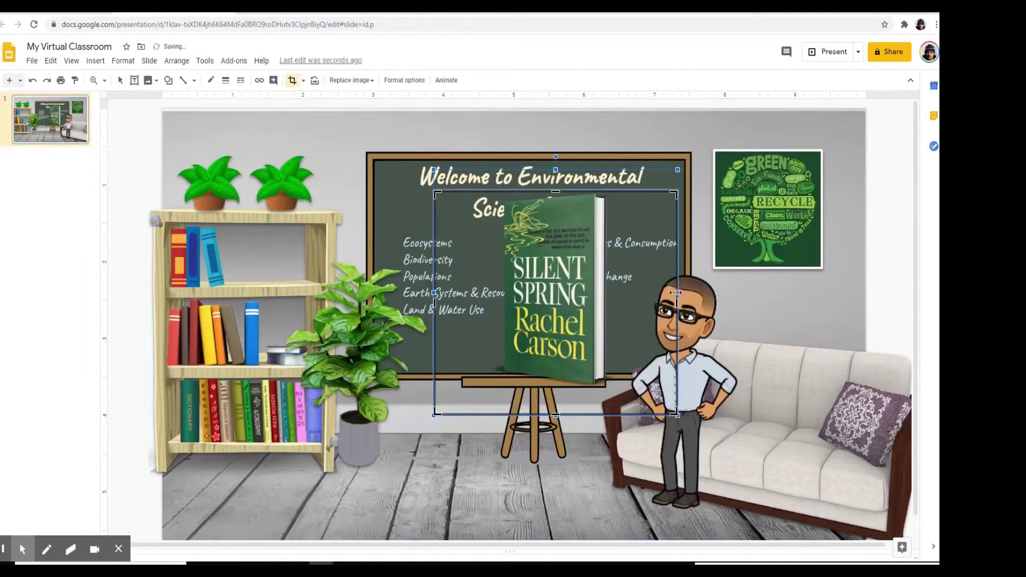
{"action": "left_click_drag", "start_coordinate": [677, 302], "coordinate": [609, 299]}
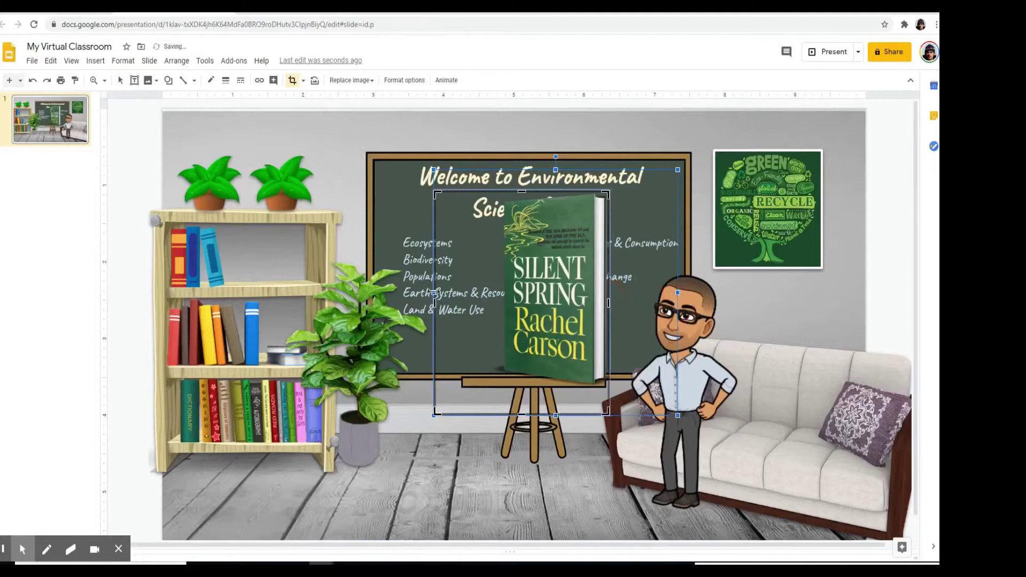
{"action": "left_click_drag", "start_coordinate": [434, 292], "coordinate": [501, 292]}
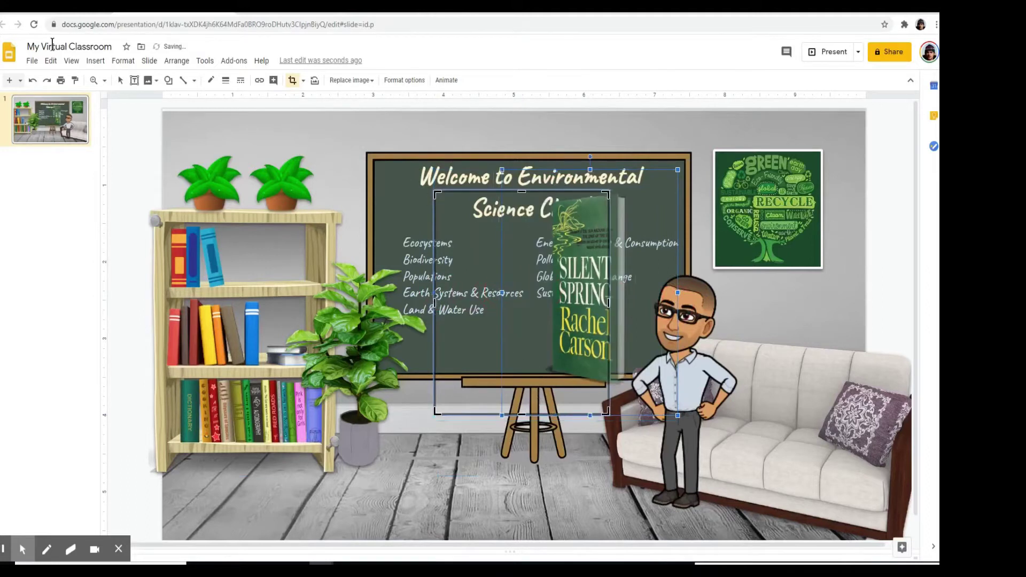
{"action": "left_click", "coordinate": [32, 80]}
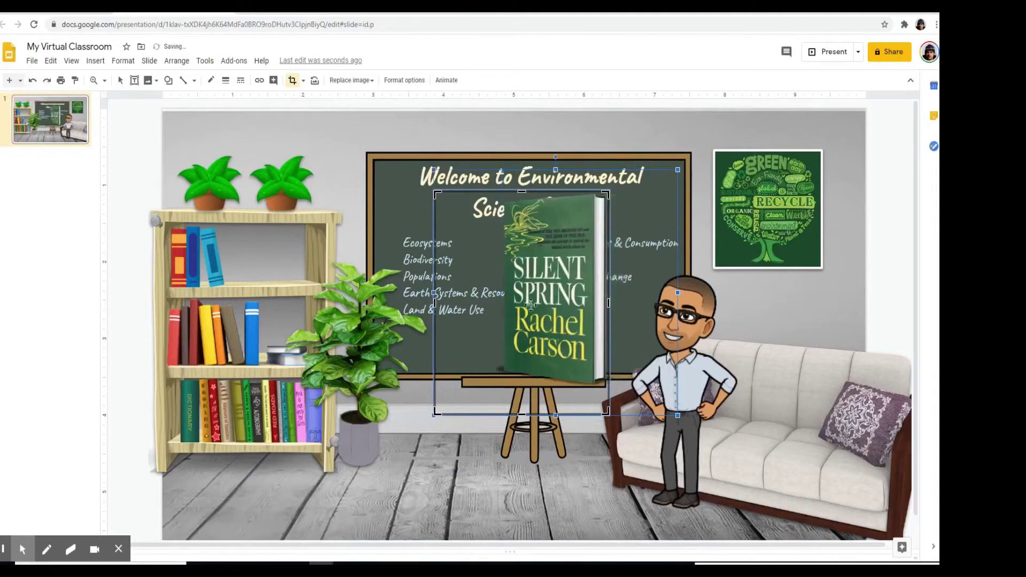
{"action": "left_click_drag", "start_coordinate": [436, 302], "coordinate": [502, 303]}
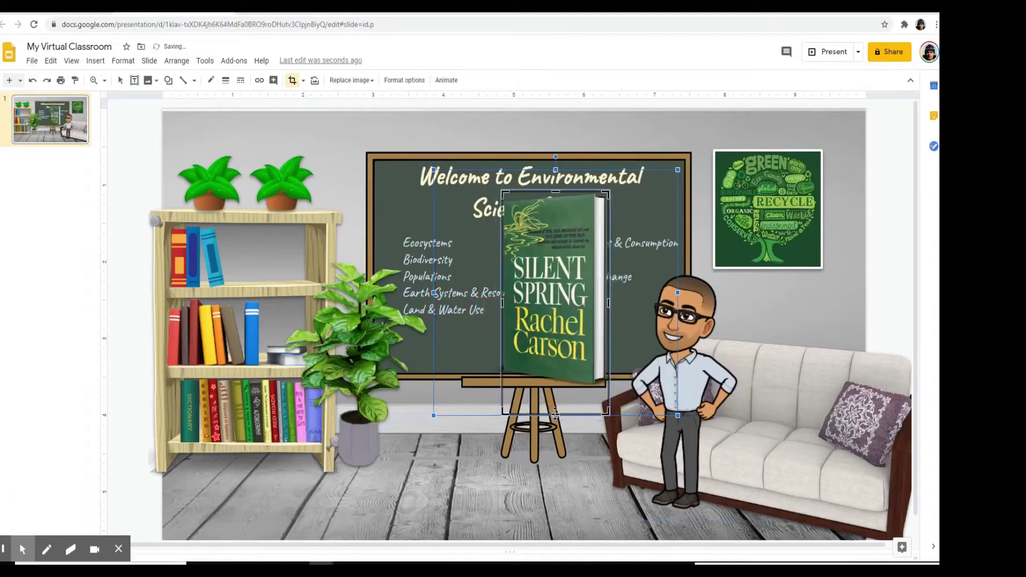
{"action": "left_click_drag", "start_coordinate": [556, 411], "coordinate": [562, 386]}
{"action": "left_click", "coordinate": [574, 475]}
{"action": "left_click", "coordinate": [540, 214]}
Resize the cropped cover to about half size and stand it on the top shelf
{"action": "left_click_drag", "start_coordinate": [501, 190], "coordinate": [302, 249]}
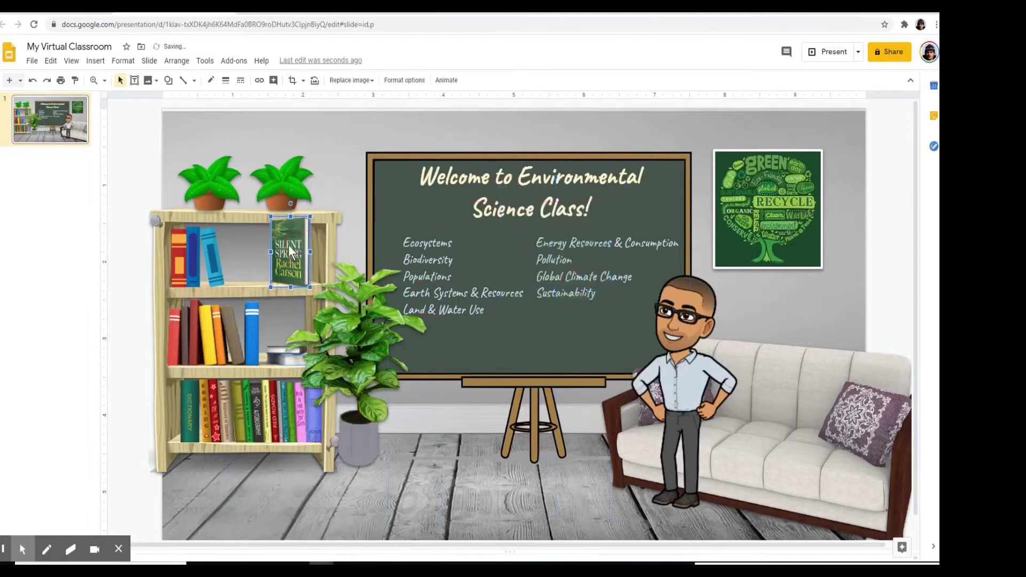
{"action": "left_click_drag", "start_coordinate": [272, 218], "coordinate": [276, 227]}
{"action": "left_click", "coordinate": [294, 277]}
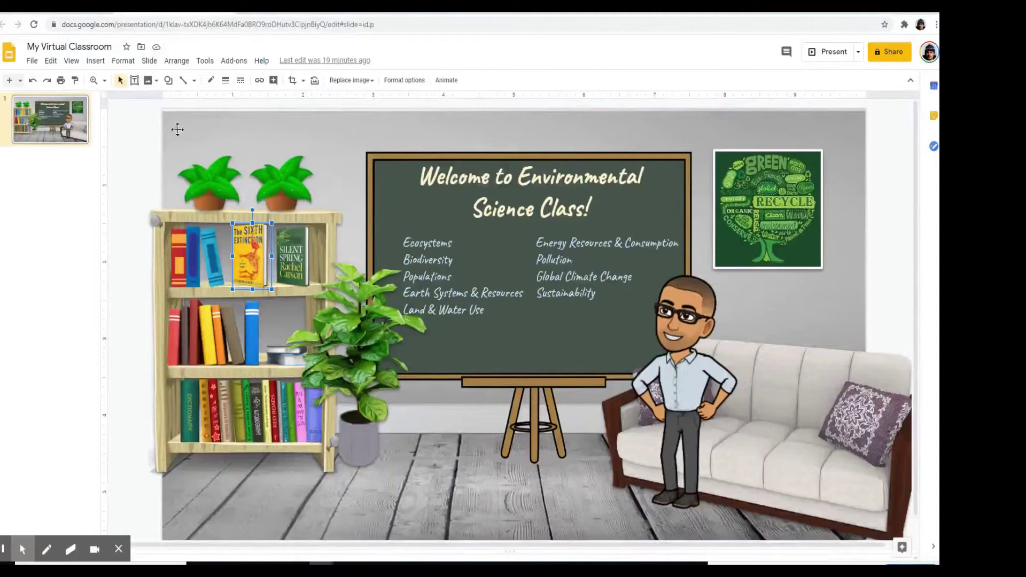
Start a link on The Sixth Extinction cover and bring up the New York Times review page
{"action": "left_click", "coordinate": [95, 61]}
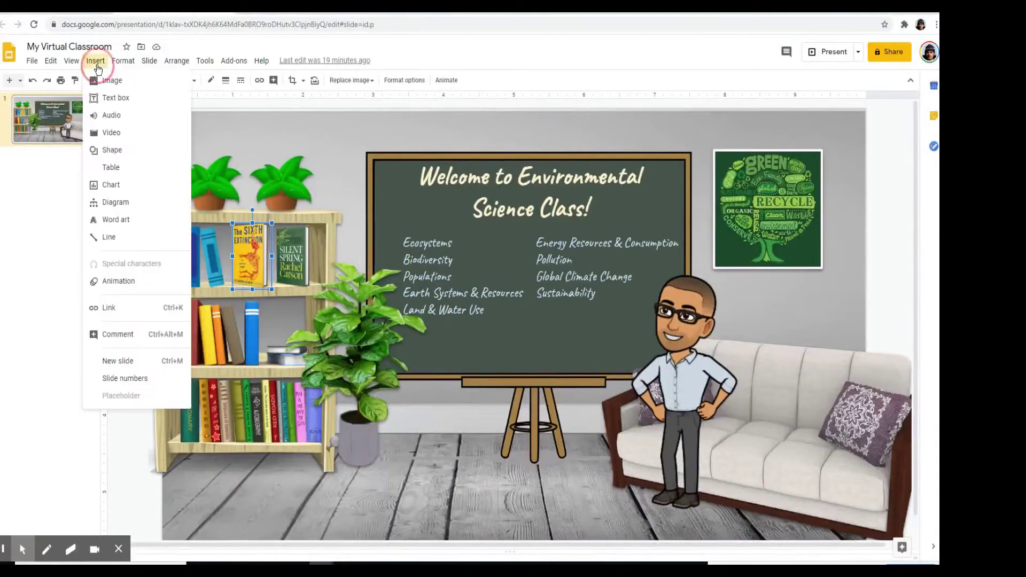
{"action": "mouse_move", "coordinate": [94, 80]}
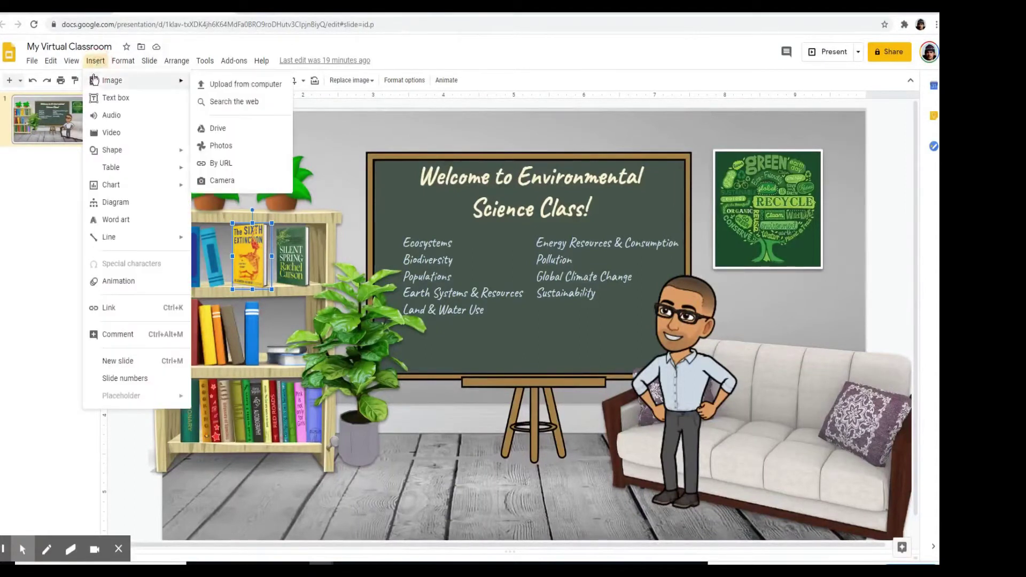
{"action": "left_click", "coordinate": [117, 314]}
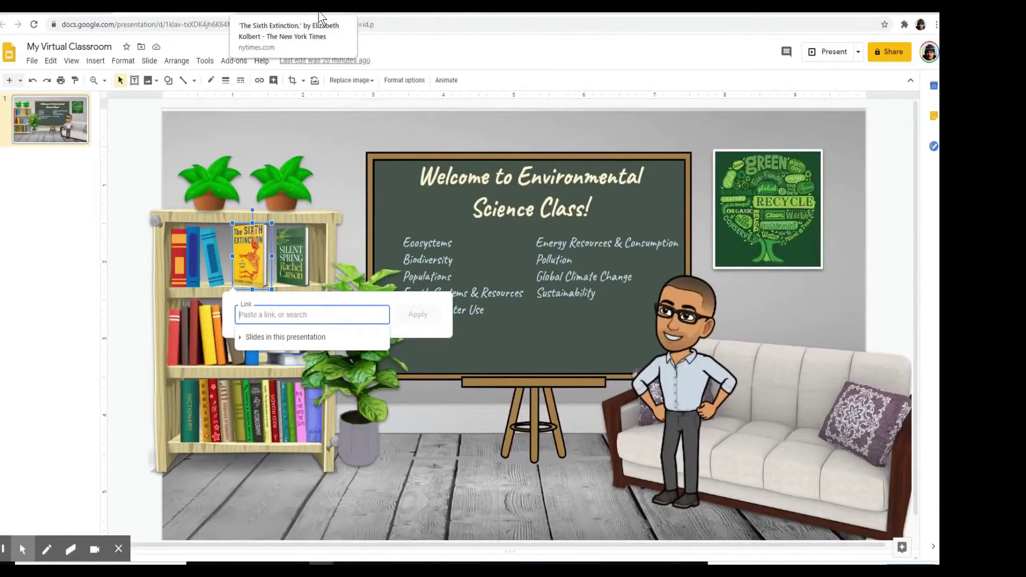
{"action": "left_click", "coordinate": [320, 15]}
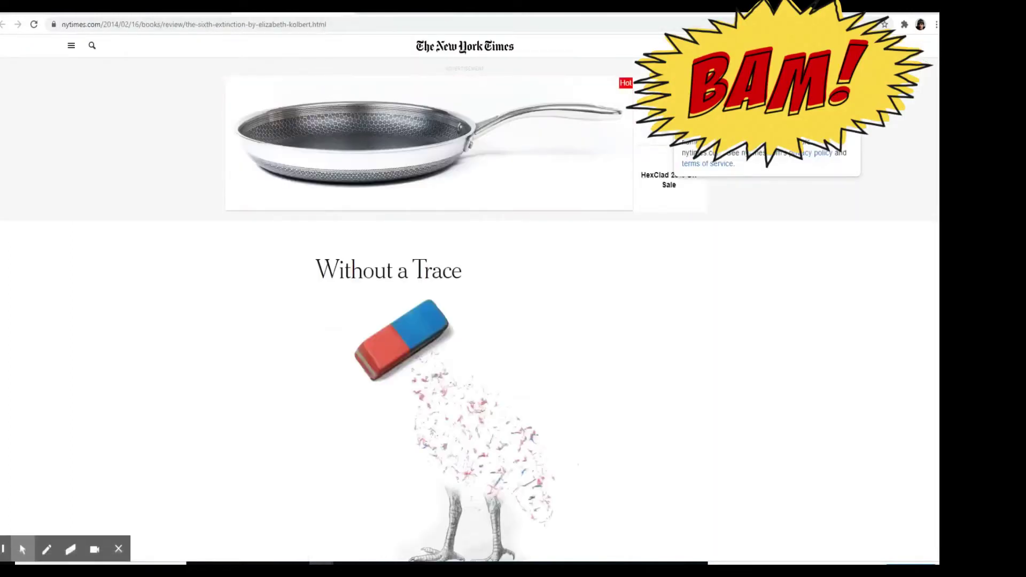
Copy the New York Times review's web address and return to the slide's link field
{"action": "scroll", "coordinate": [470, 308], "scroll_direction": "down", "scroll_amount": 9}
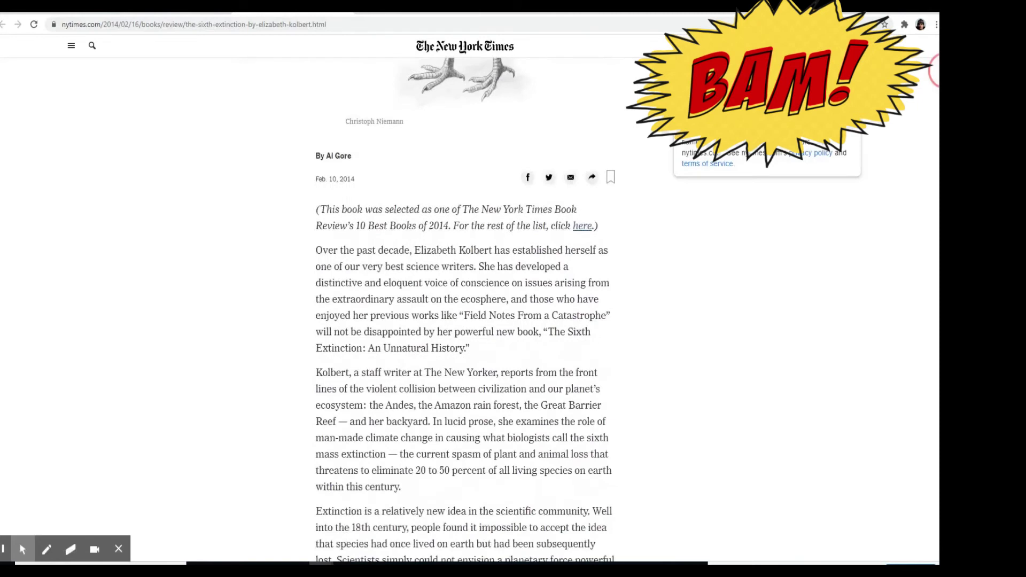
{"action": "left_click", "coordinate": [169, 16]}
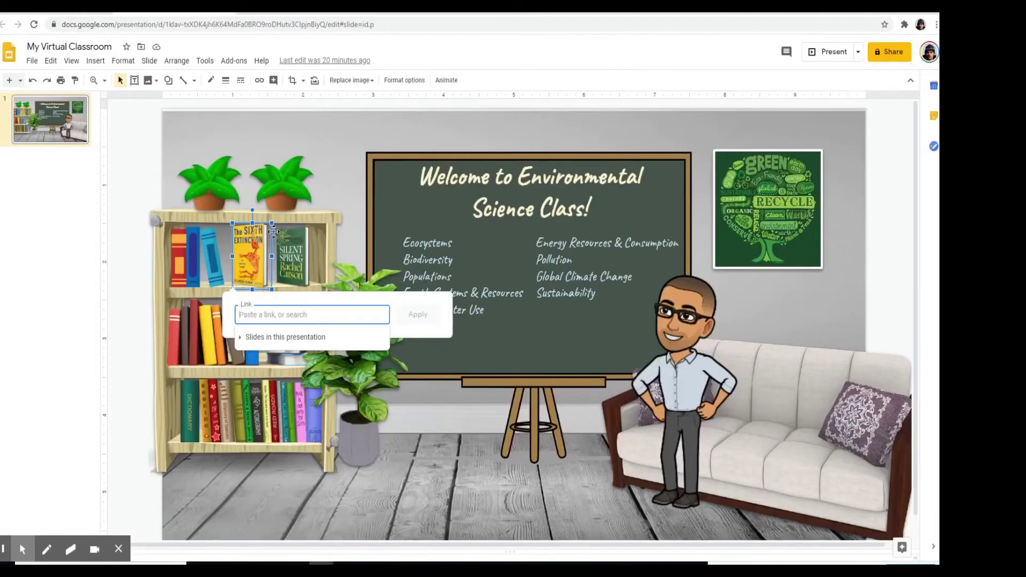
{"action": "left_click", "coordinate": [295, 11]}
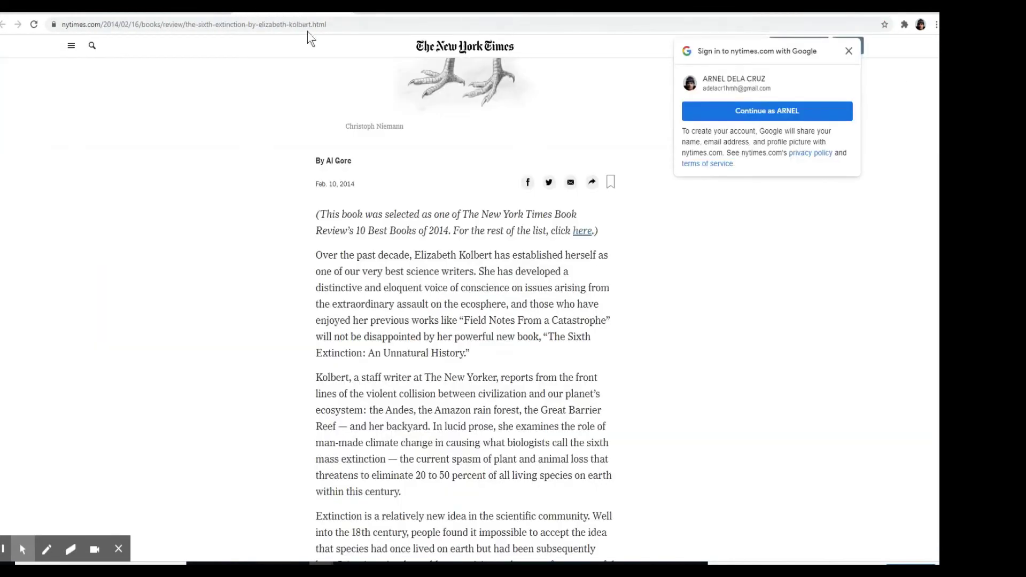
{"action": "left_click", "coordinate": [309, 28]}
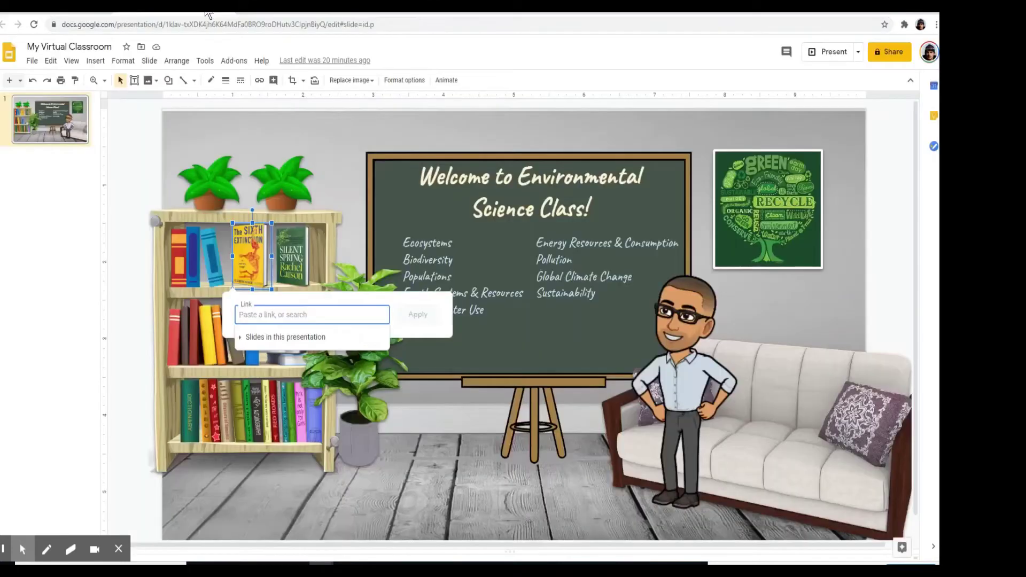
{"action": "left_click", "coordinate": [215, 16]}
{"action": "left_click", "coordinate": [291, 315]}
Paste the review address as The Sixth Extinction cover's link, apply it, and select the Silent Spring cover
{"action": "key", "text": "ctrl+v"}
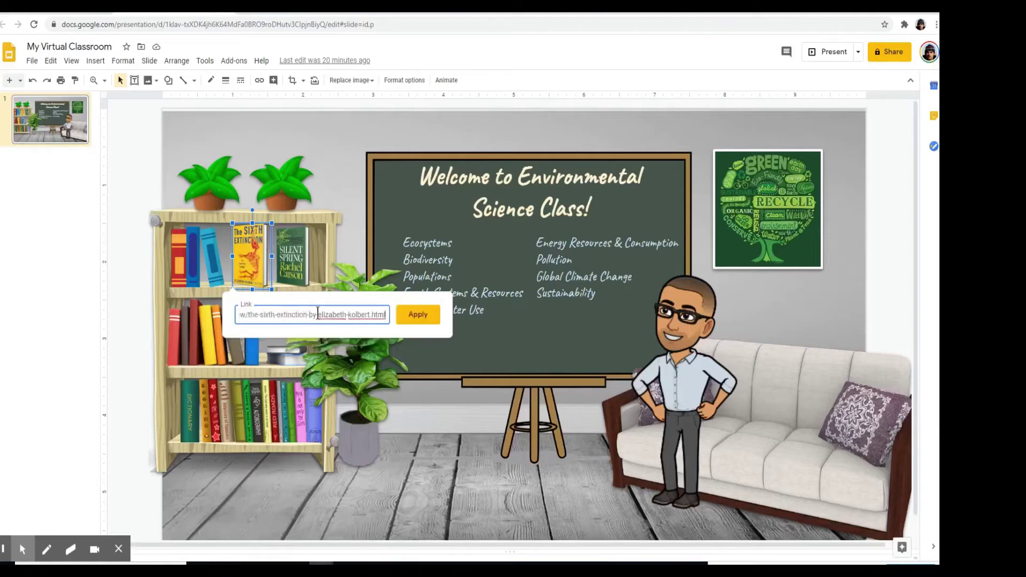
{"action": "left_click", "coordinate": [418, 315]}
{"action": "left_click", "coordinate": [406, 409]}
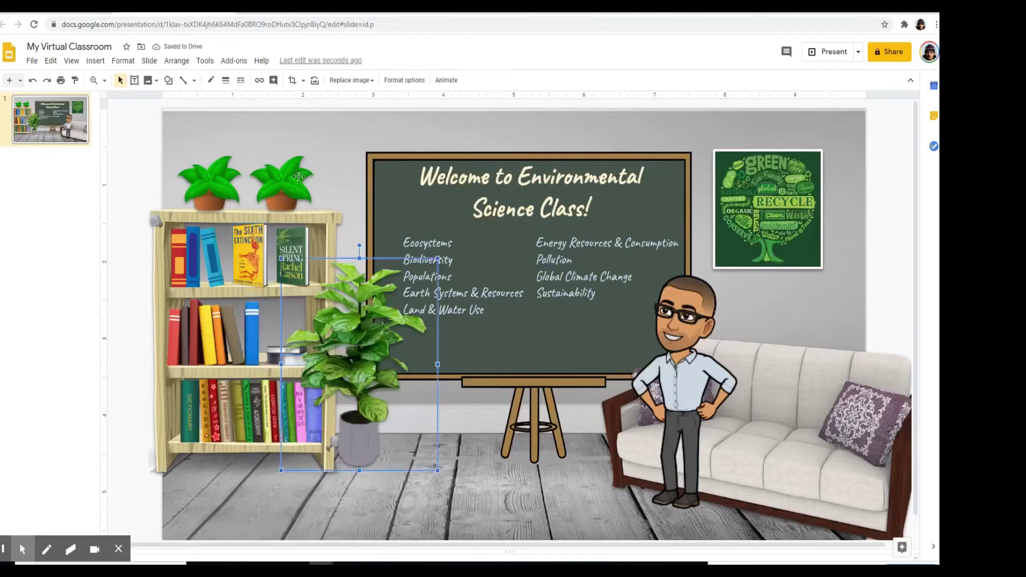
{"action": "left_click", "coordinate": [294, 260]}
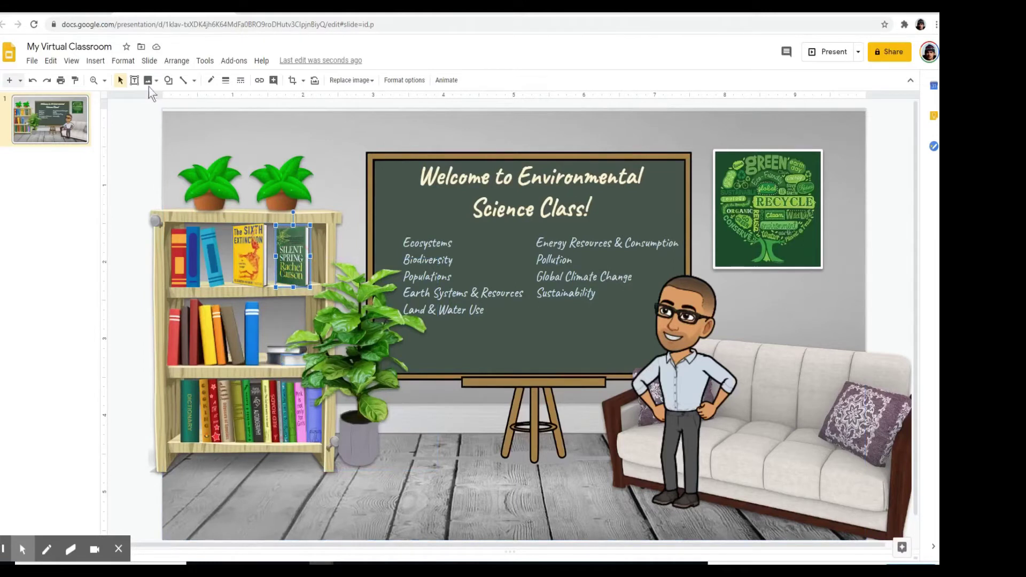
Paste the rachelcarson.org/SilentSpring.aspx address into a new link on the Silent Spring cover
{"action": "left_click", "coordinate": [95, 60]}
{"action": "left_click", "coordinate": [141, 319]}
{"action": "left_click", "coordinate": [394, 12]}
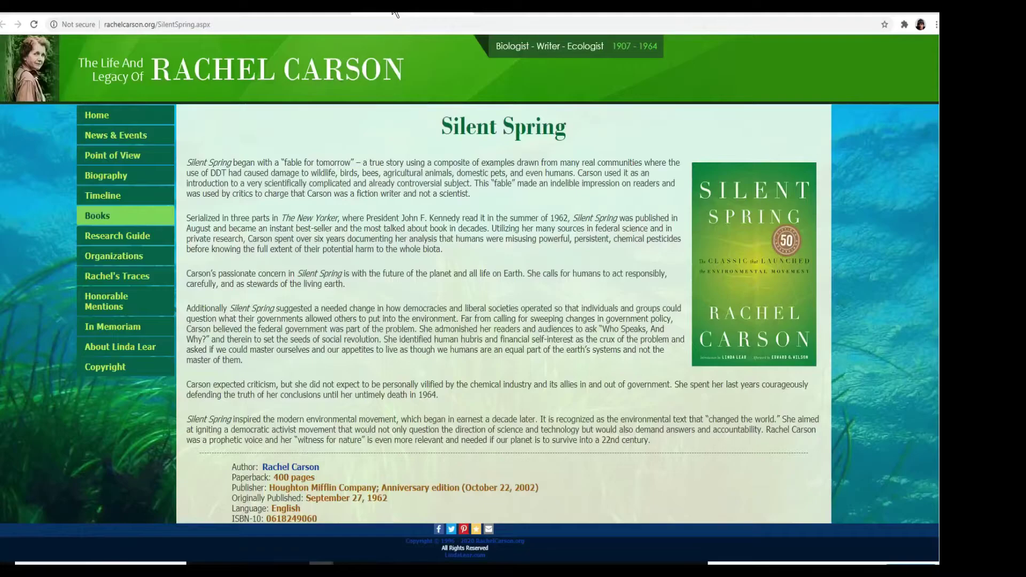
{"action": "left_click", "coordinate": [376, 24]}
{"action": "key", "text": "ctrl+c"}
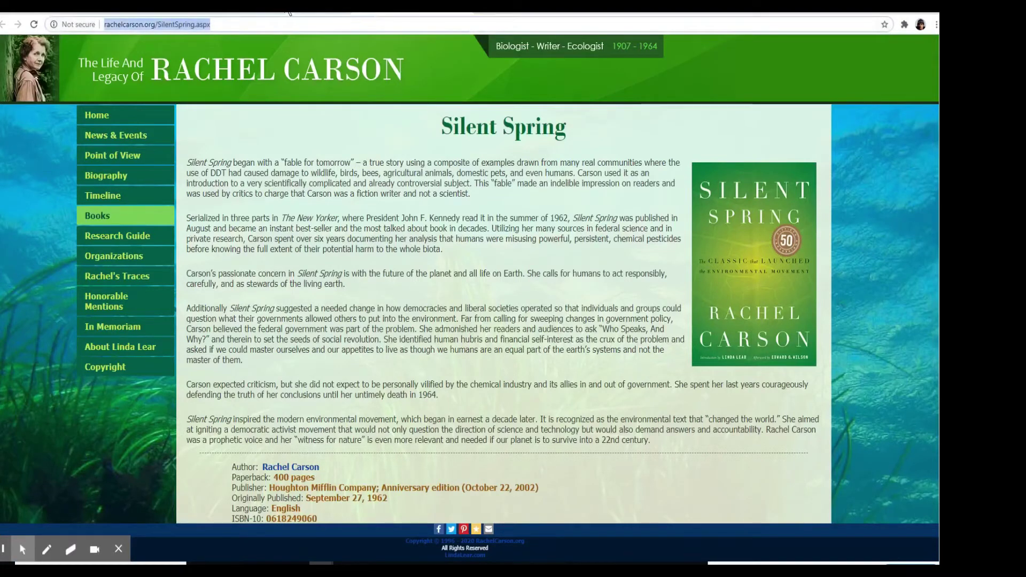
{"action": "left_click", "coordinate": [195, 12]}
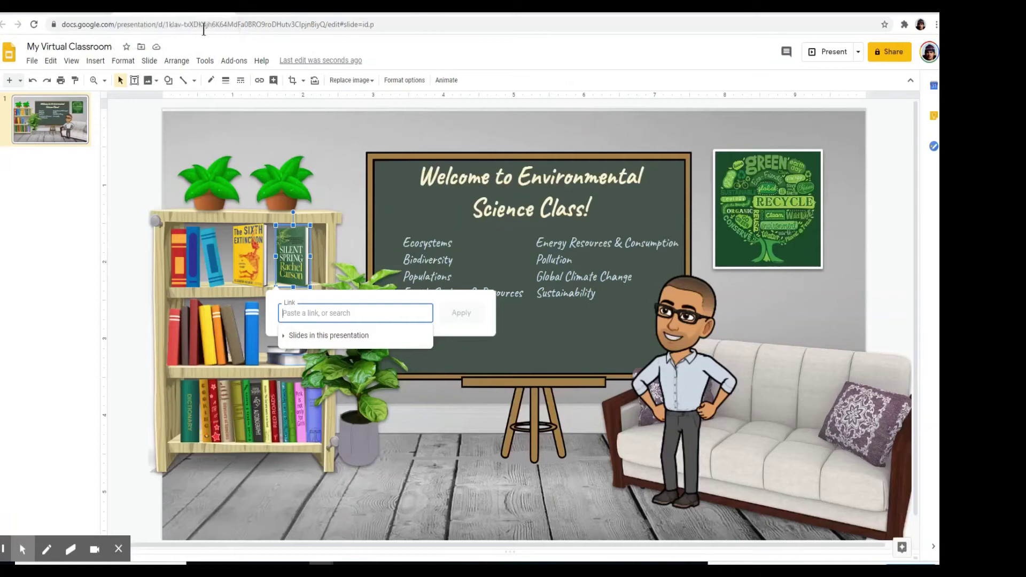
{"action": "left_click", "coordinate": [319, 313]}
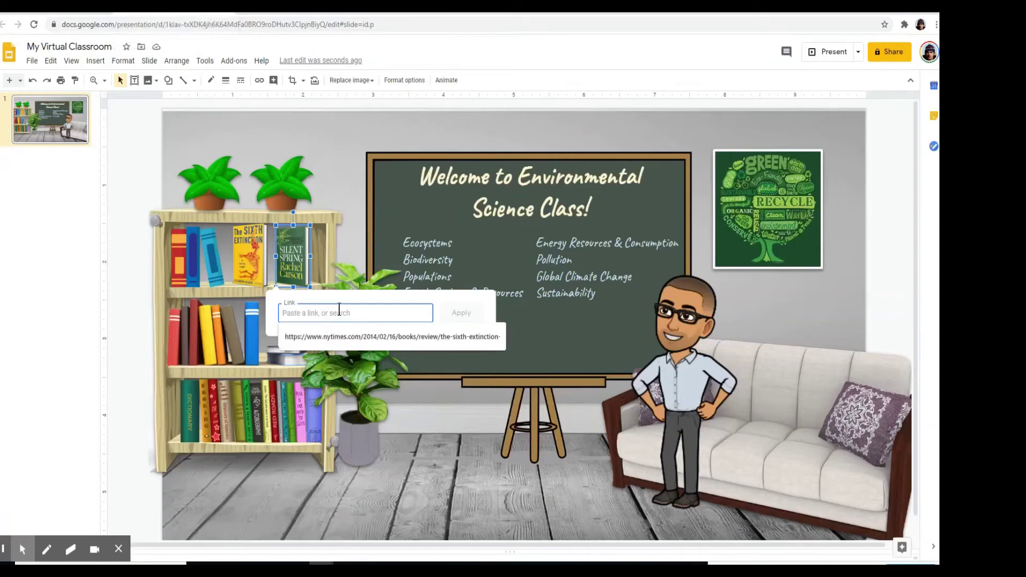
{"action": "key", "text": "ctrl+v"}
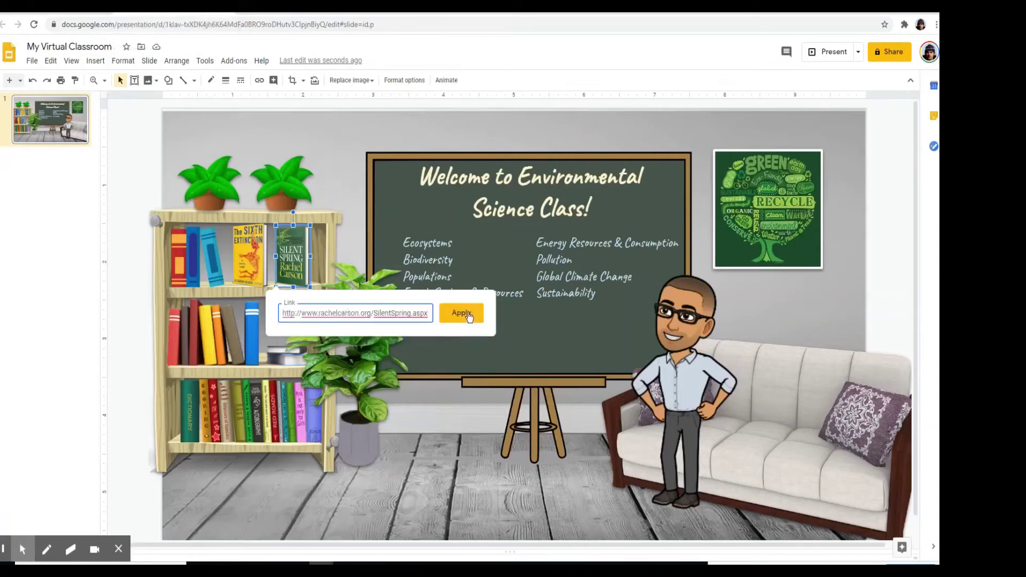